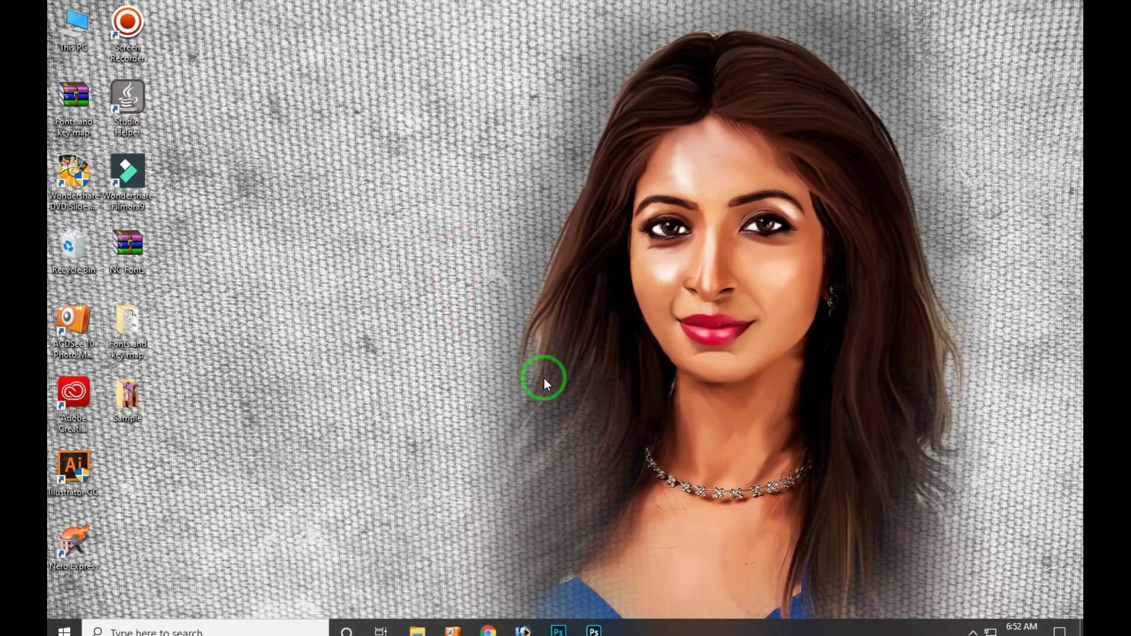
Look through the photos in the desktop's Sample folder and close it
double_click(142, 401)
scroll(784, 354, down, 15)
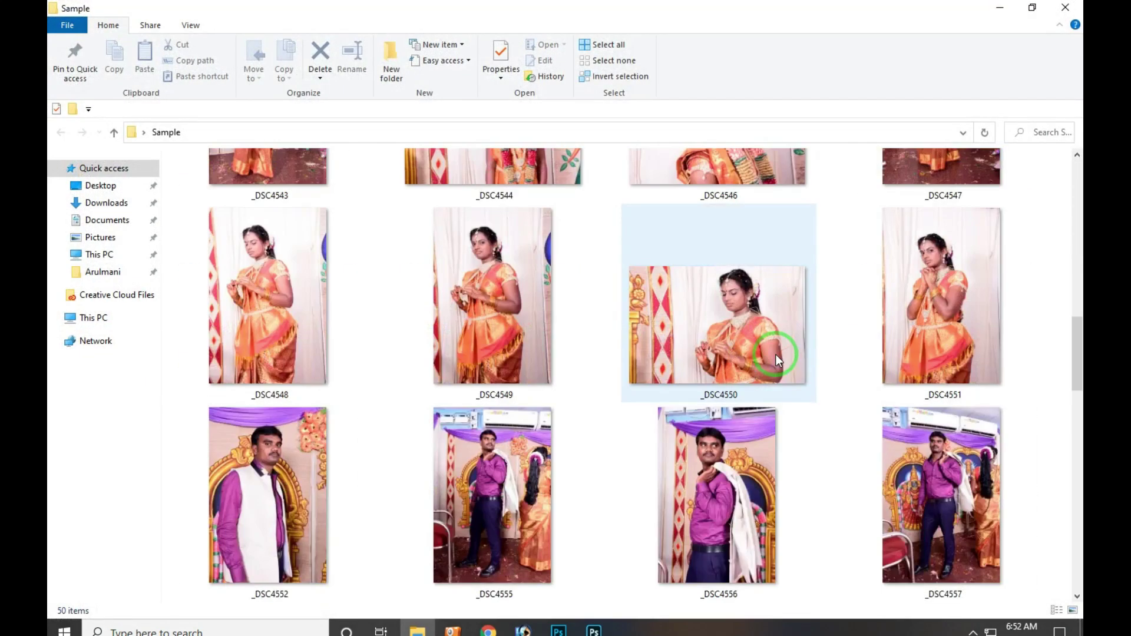
scroll(778, 361, down, 5)
scroll(778, 361, up, 20)
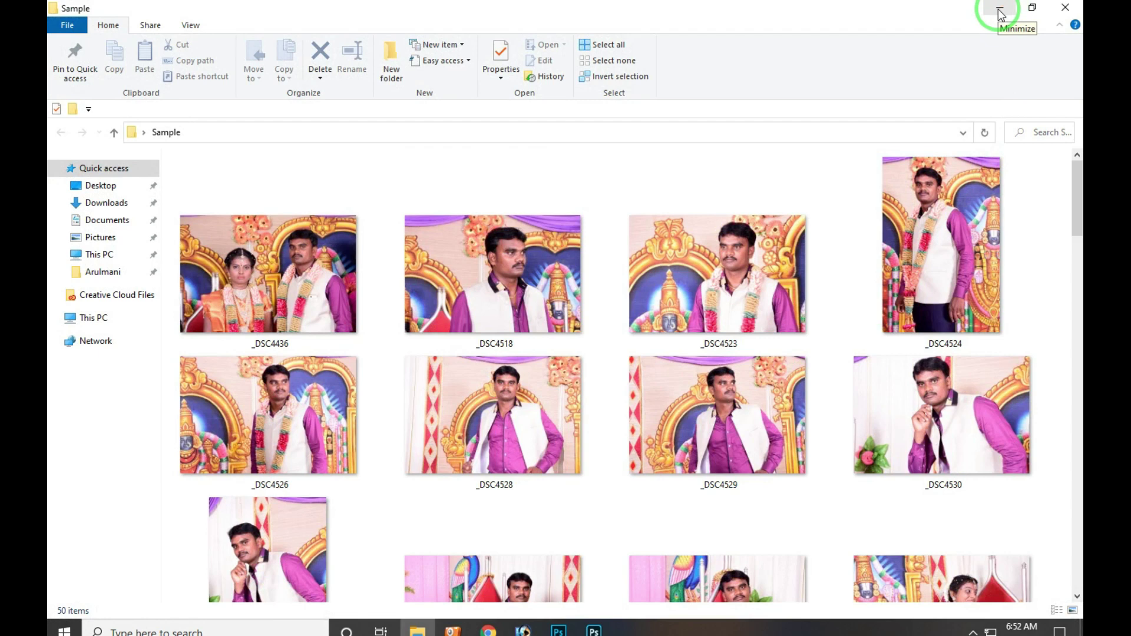
click(1074, 10)
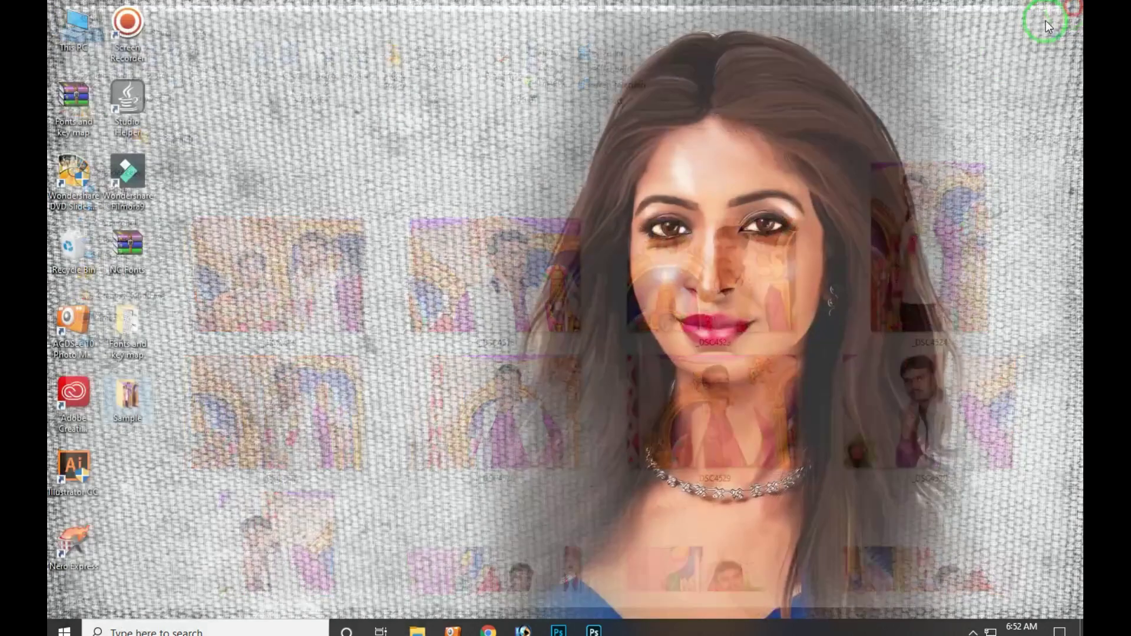
right_click(472, 202)
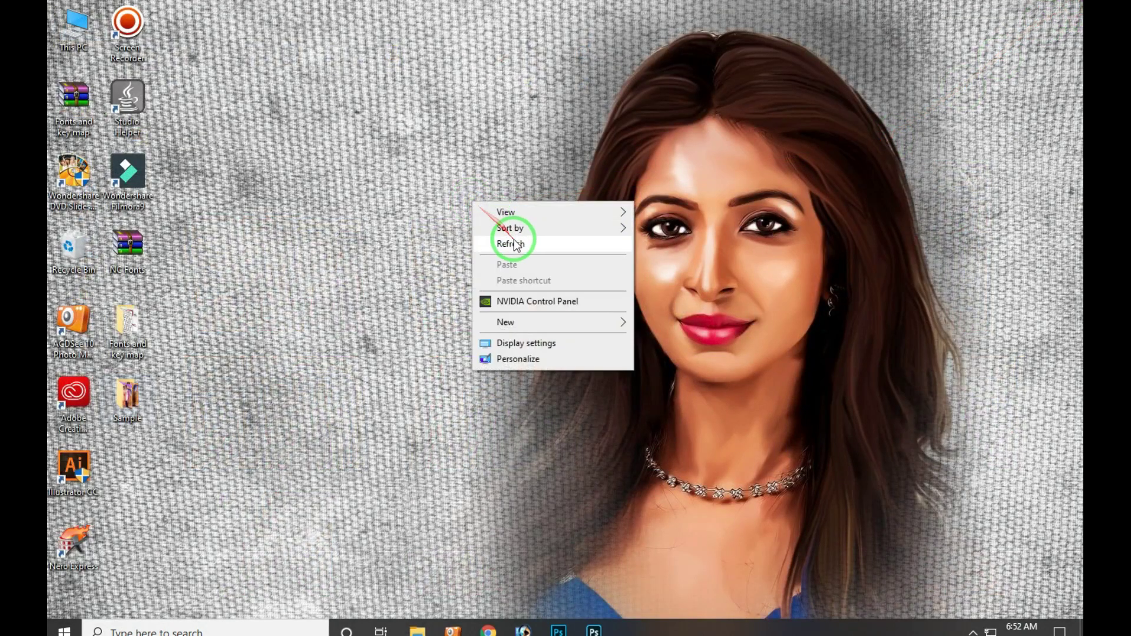
click(515, 243)
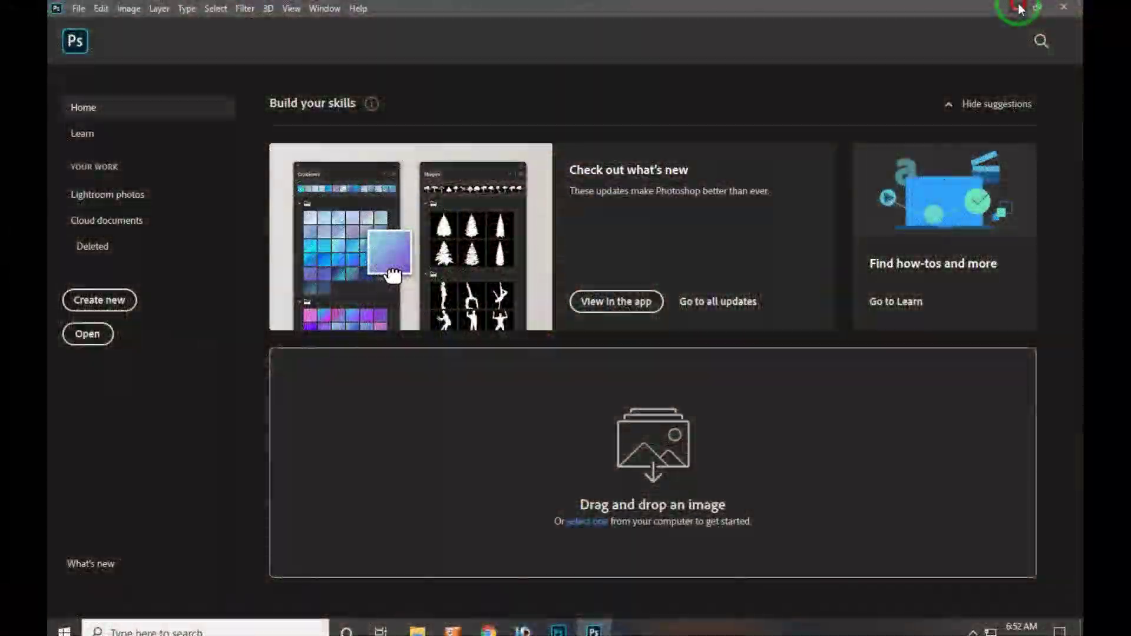
click(1018, 8)
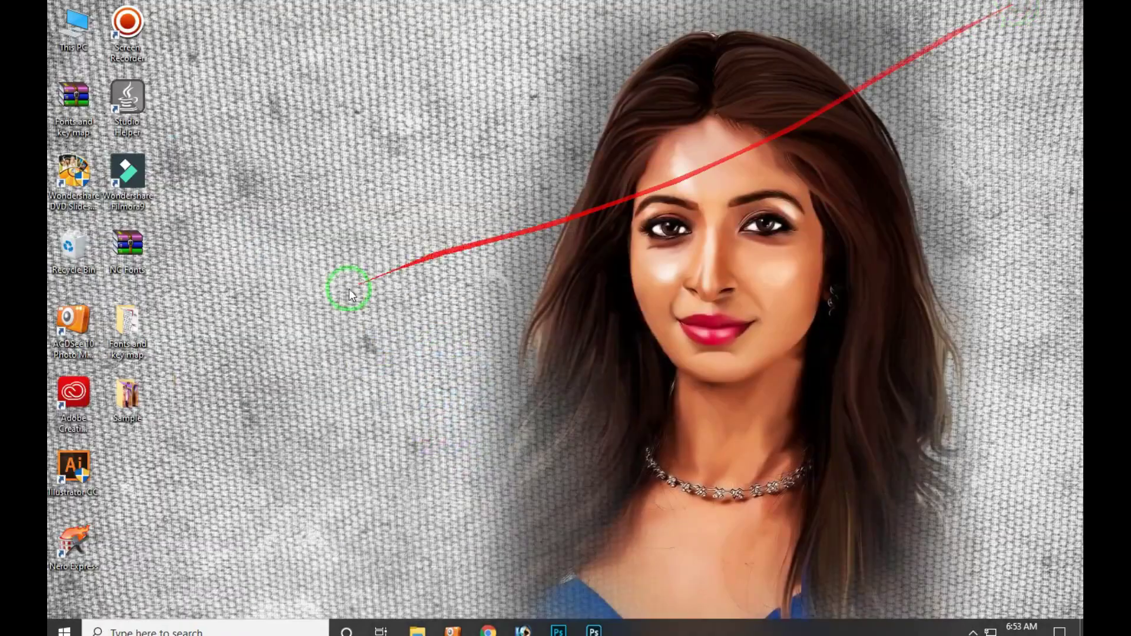
Reopen the Sample folder, review its photos through to the end, and close the folder
double_click(129, 397)
click(917, 171)
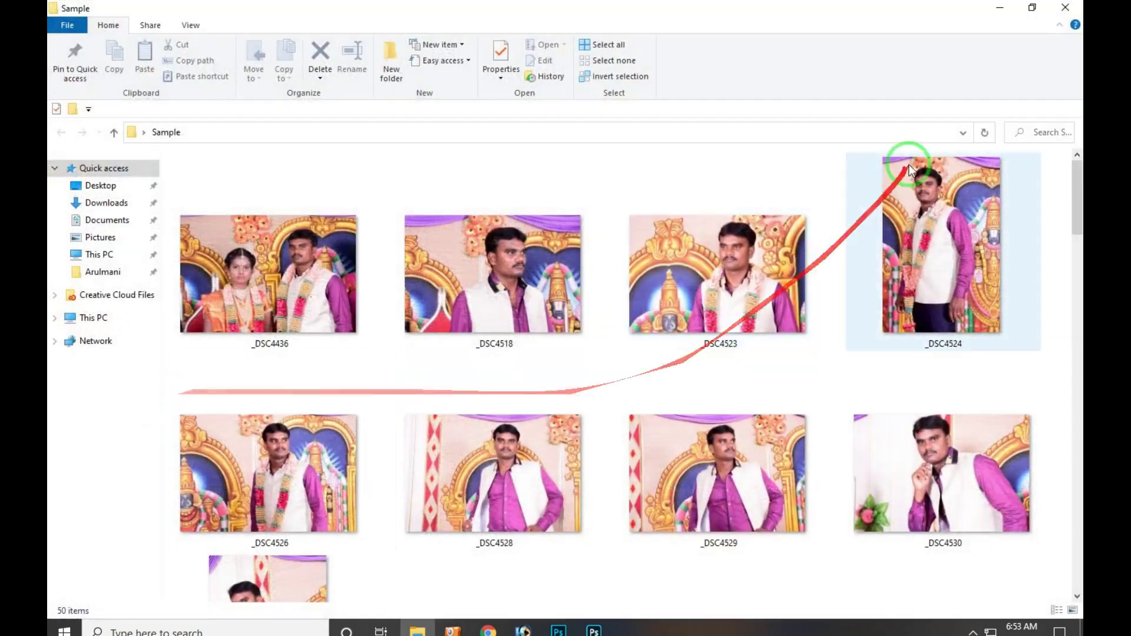
scroll(910, 164, down, 10)
click(892, 277)
scroll(724, 268, down, 3)
click(724, 267)
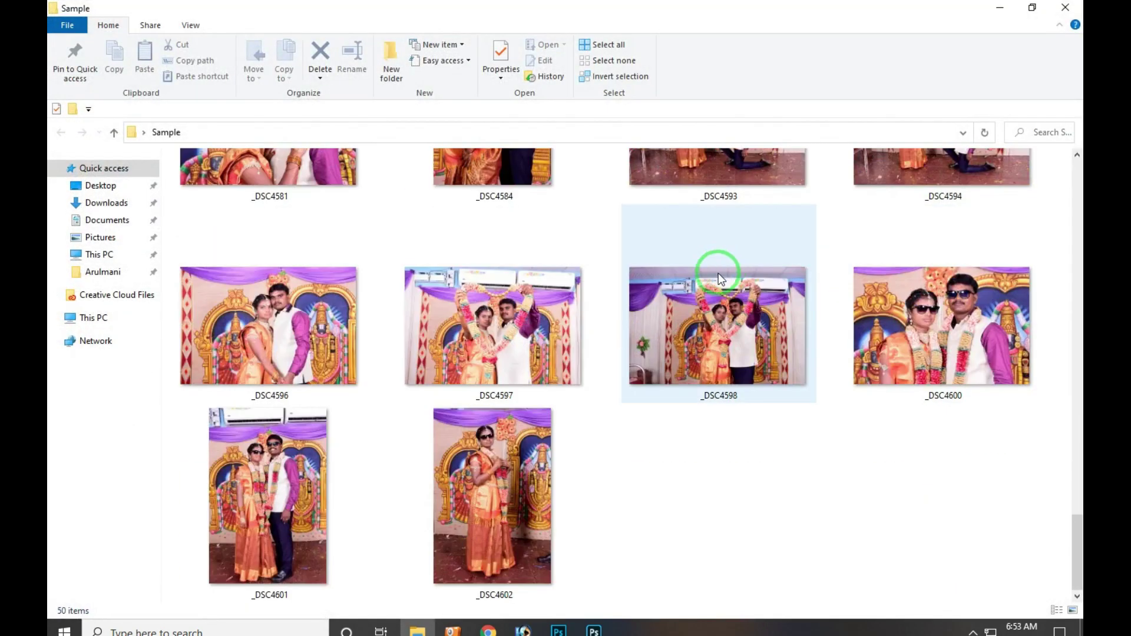
scroll(661, 331, up, 5)
click(661, 330)
scroll(661, 331, up, 3)
click(661, 330)
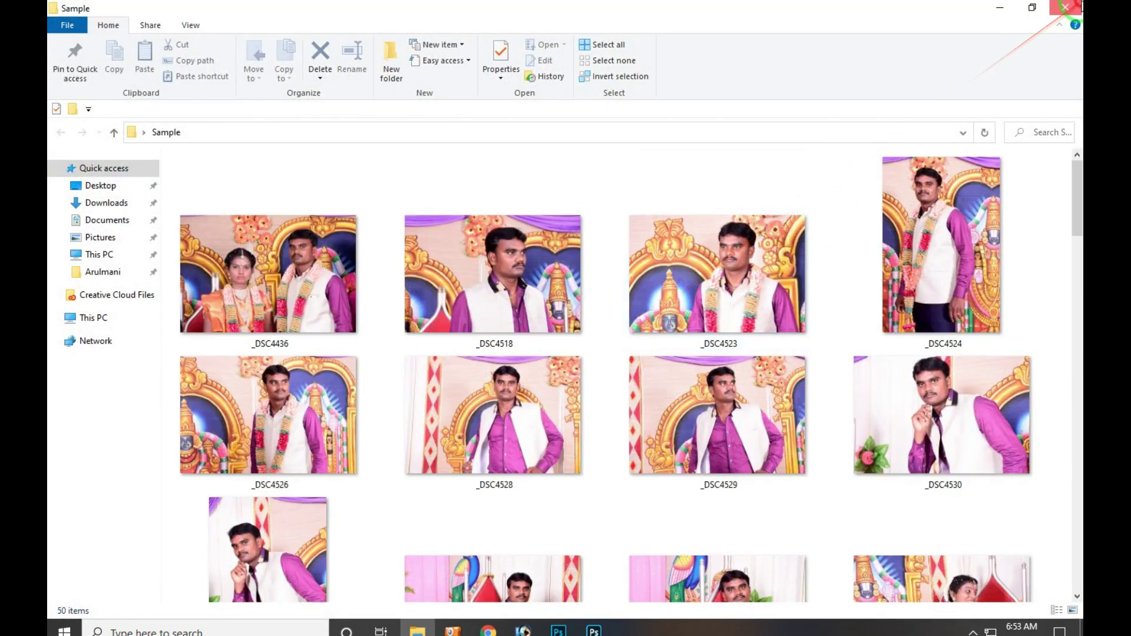
click(1066, 7)
Check the total size of the desktop's Sample folder in its properties
right_click(126, 398)
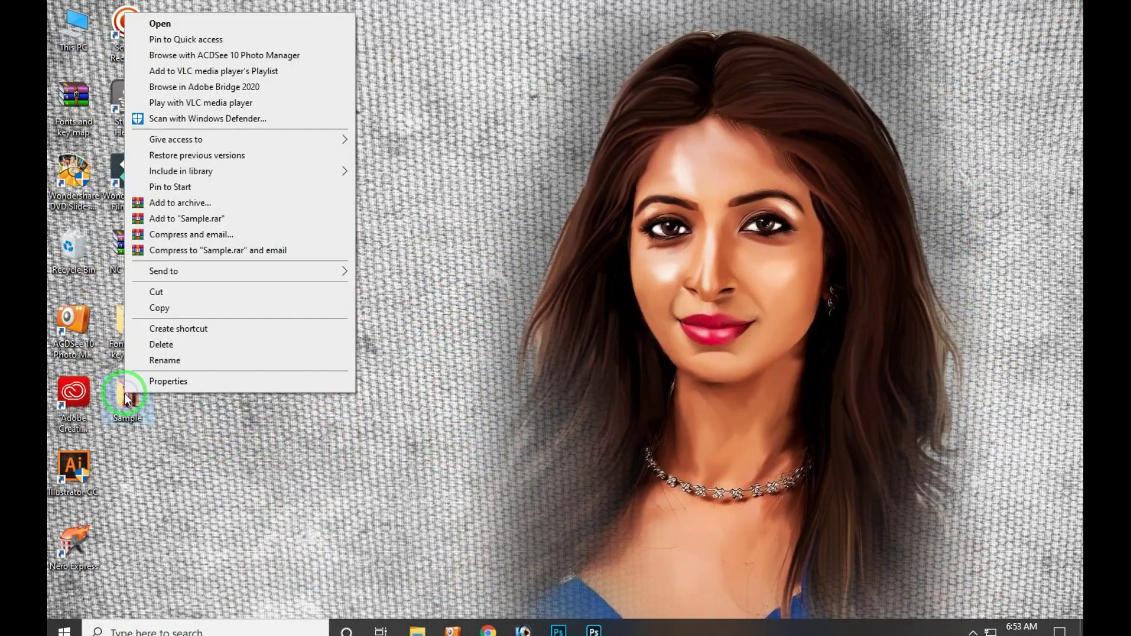
click(168, 381)
drag(303, 276, 605, 134)
drag(503, 257, 614, 258)
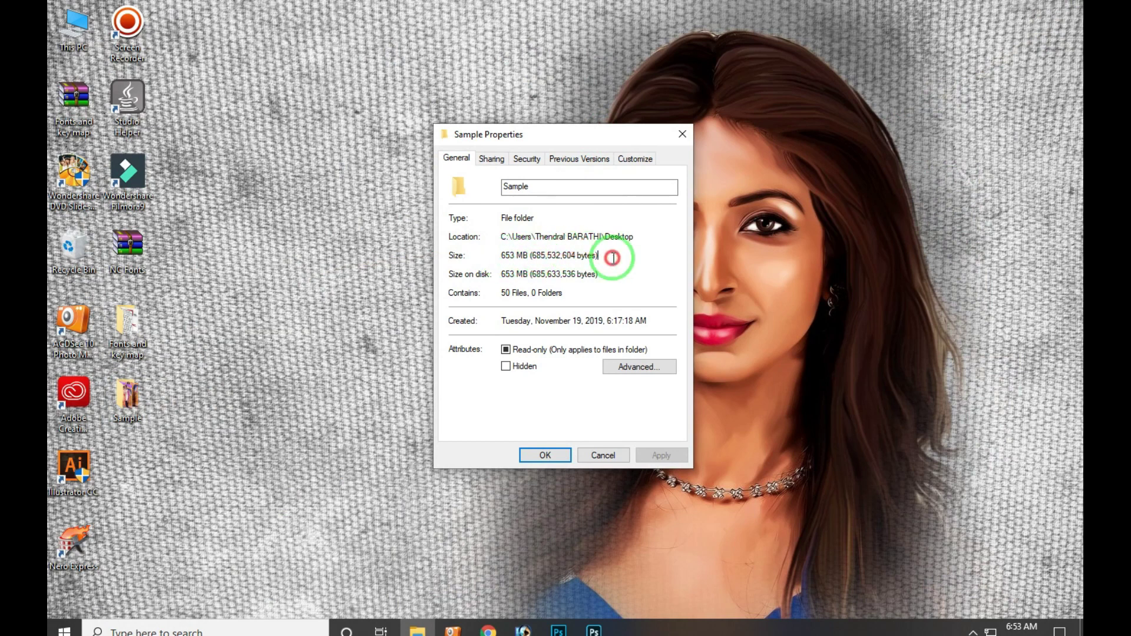
drag(502, 255, 536, 255)
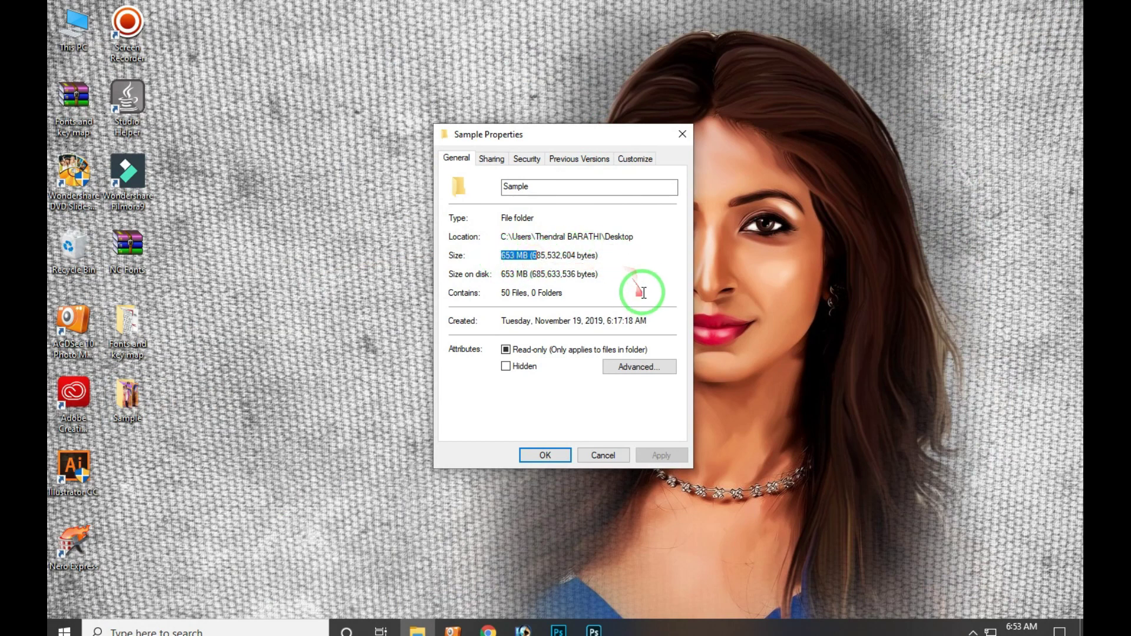
click(682, 138)
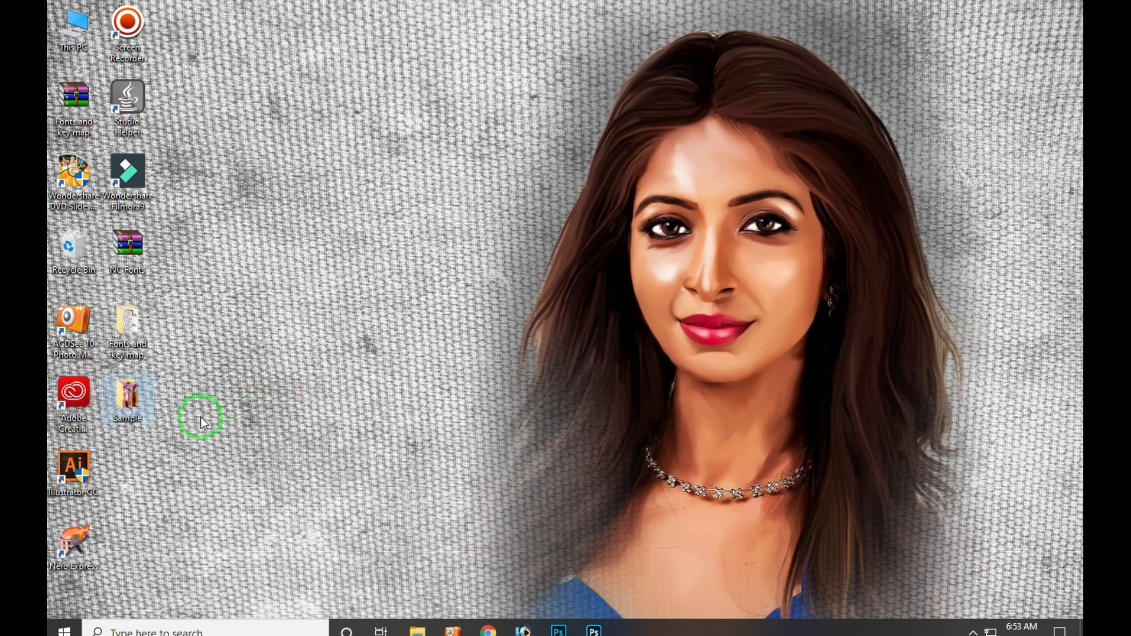
Switch to Photoshop and choose the desktop's Sample folder as the source for the Image Processor script
click(595, 629)
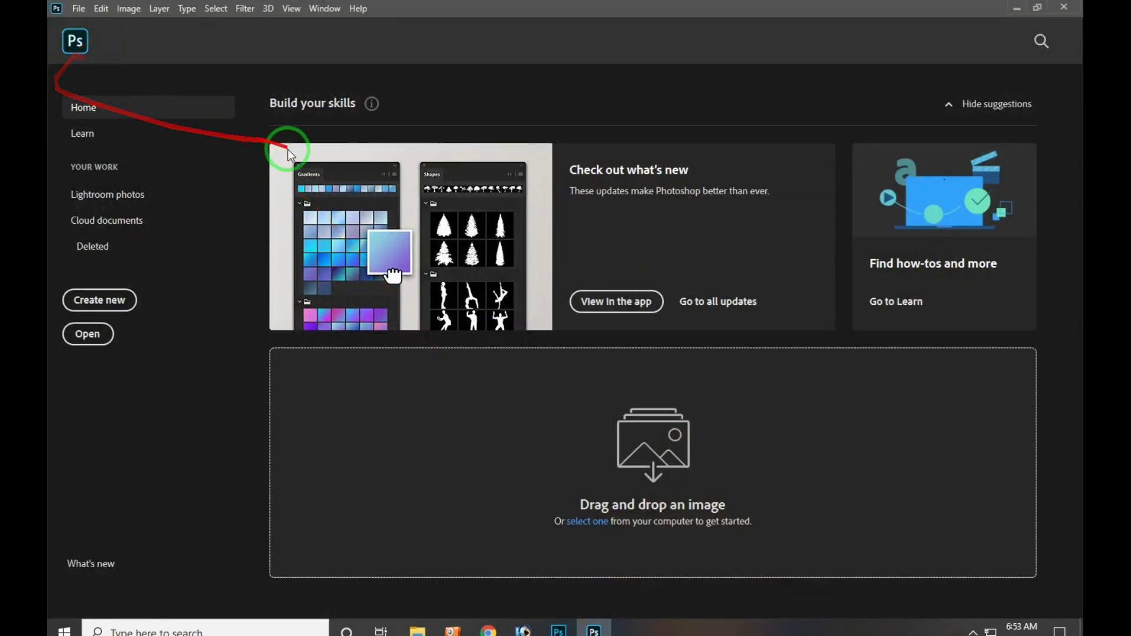
click(81, 10)
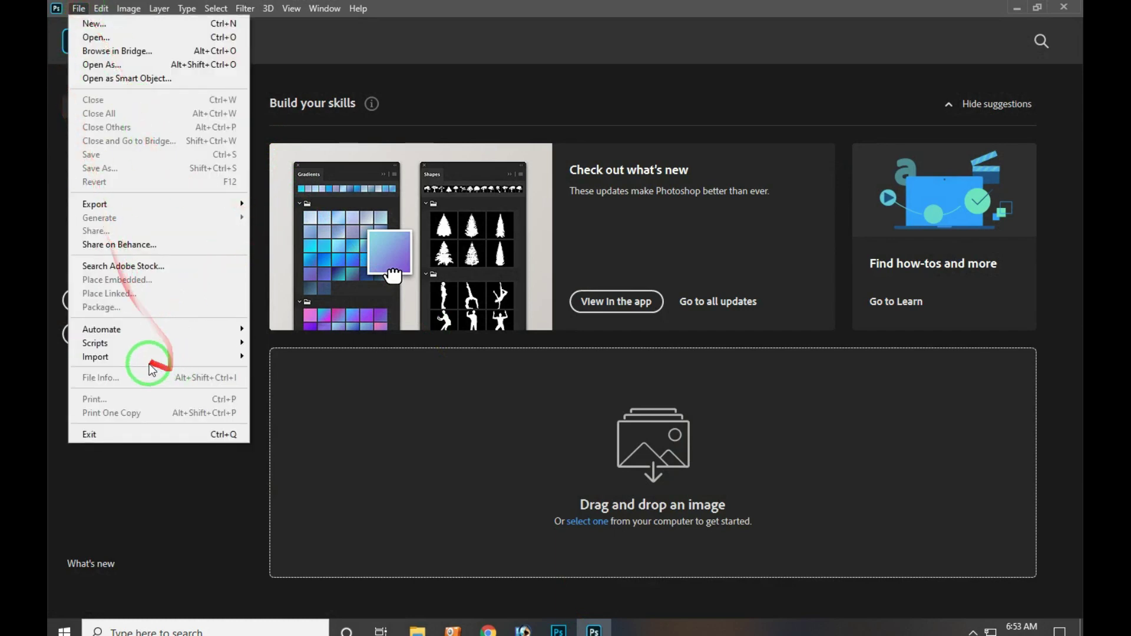
mouse_move(197, 343)
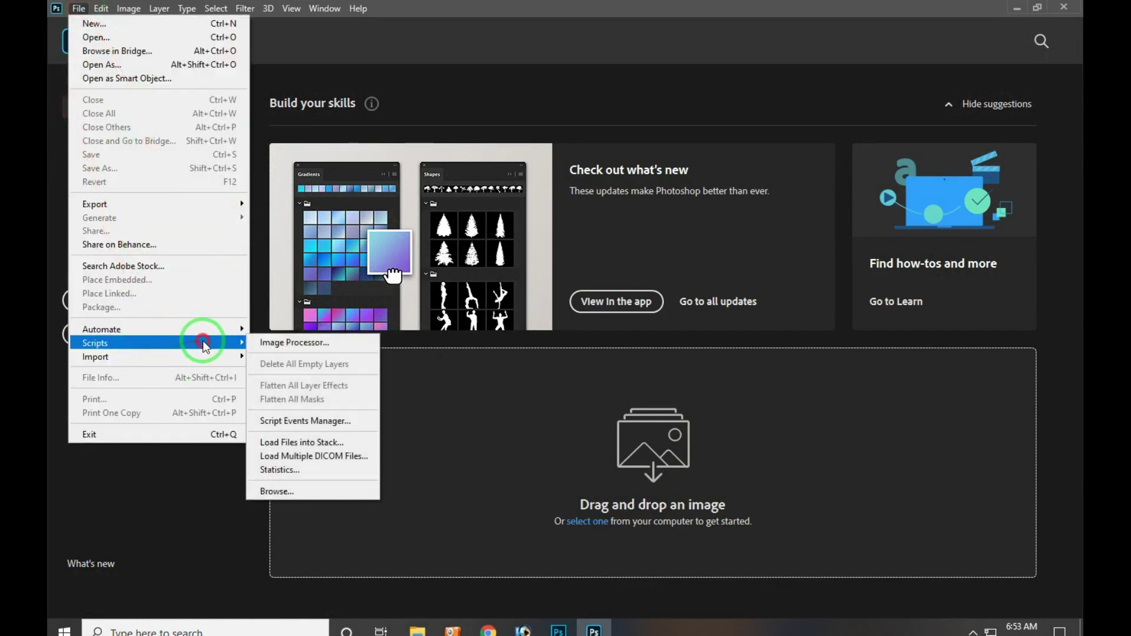
click(278, 345)
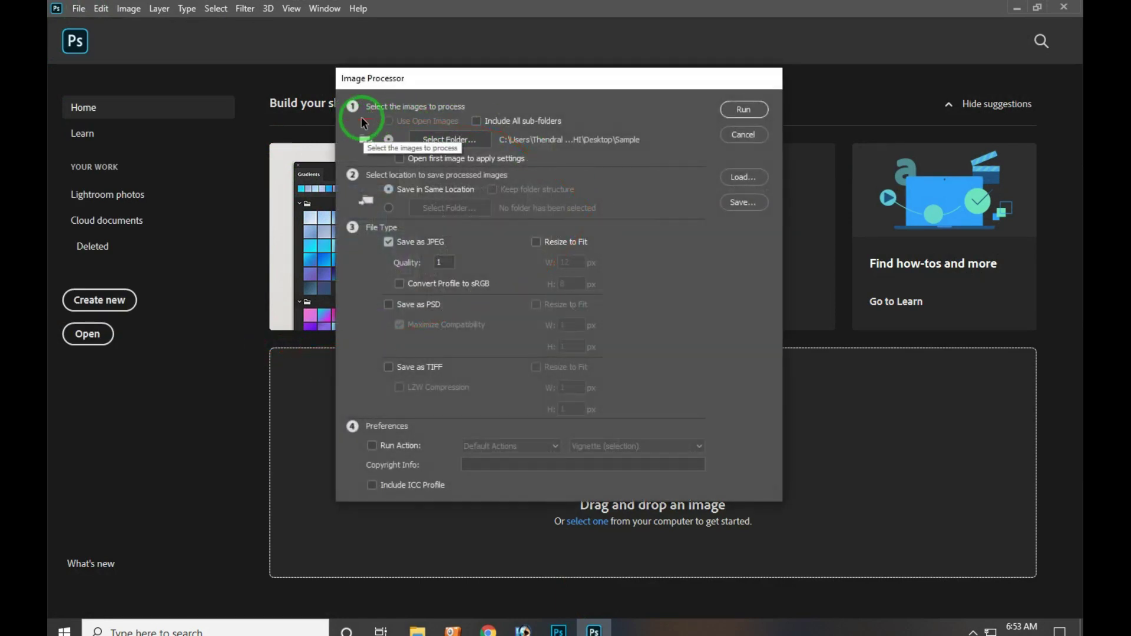
click(462, 141)
click(394, 201)
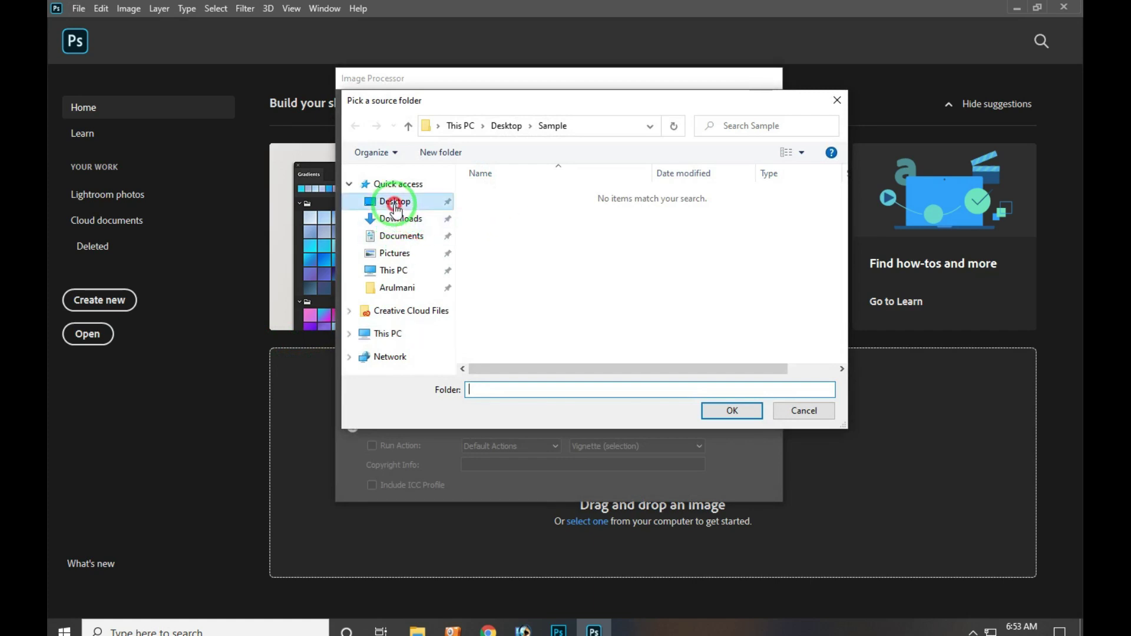
click(496, 209)
click(727, 409)
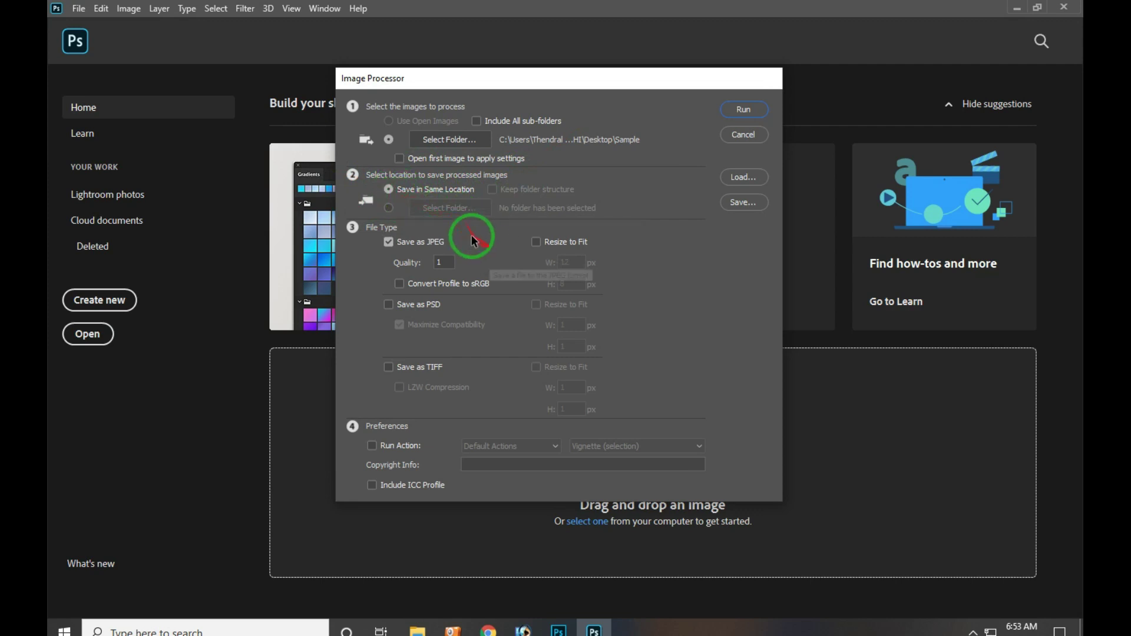
Run the Image Processor with output saved in the same location as JPEG at quality 1
click(389, 210)
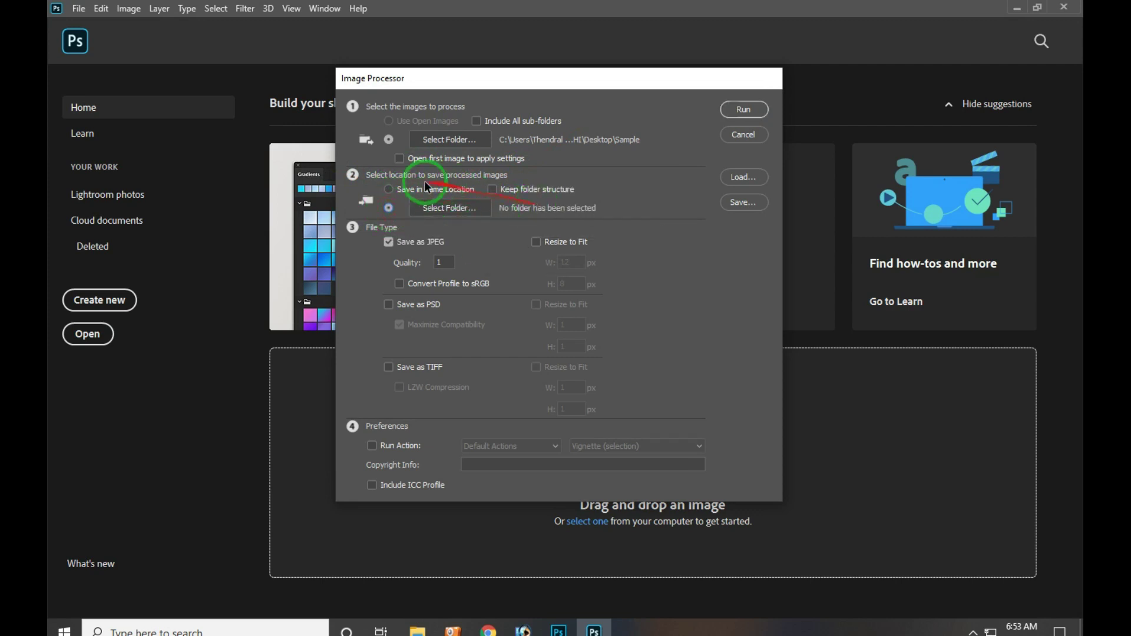
click(391, 191)
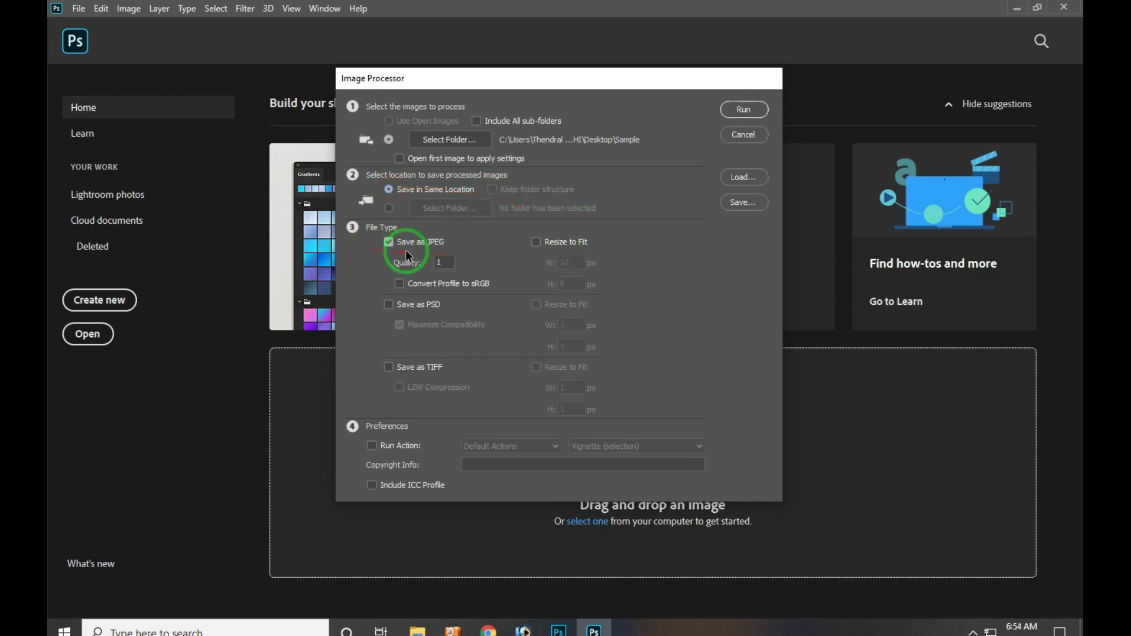
click(451, 263)
drag(451, 263, 432, 270)
text(1)
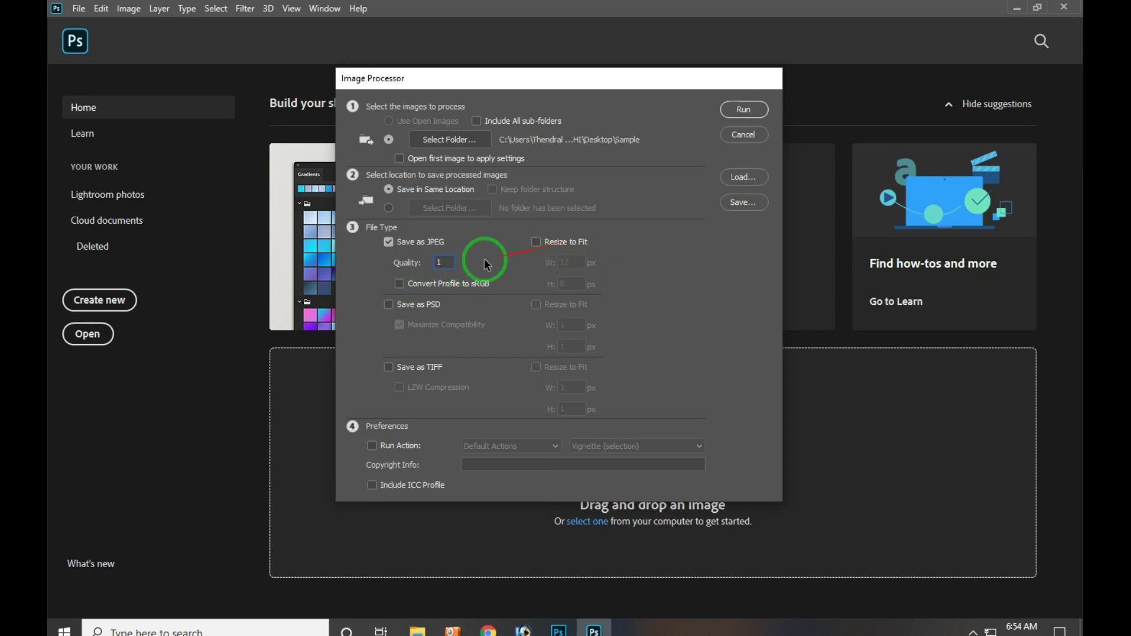
click(744, 111)
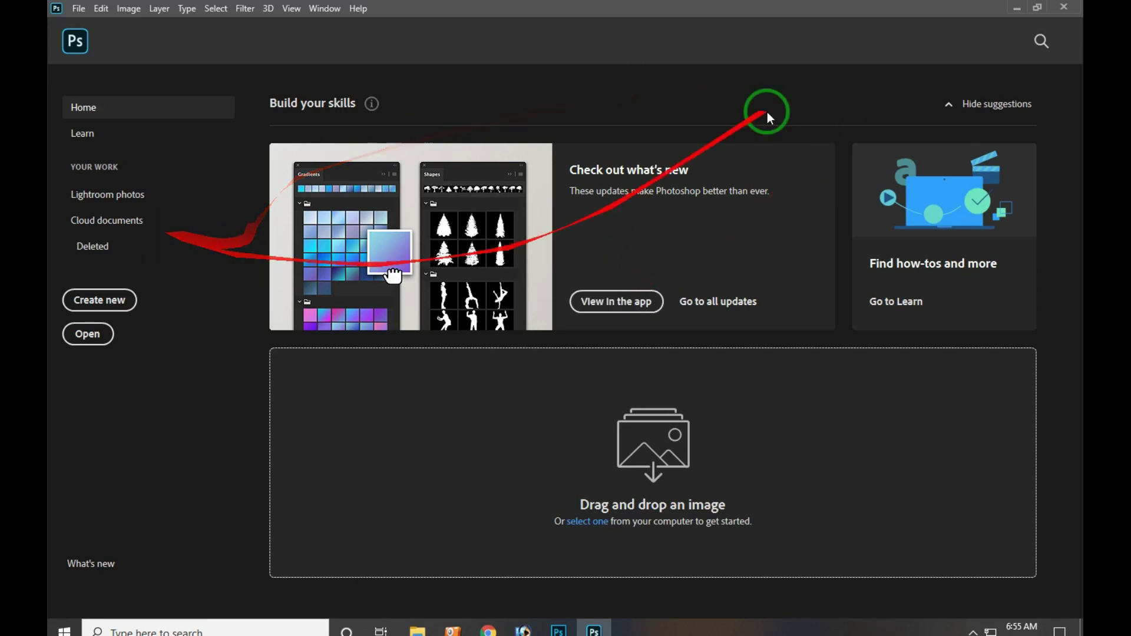
Minimize Photoshop and check the size of the new JPEG folder inside the Sample folder
click(1021, 12)
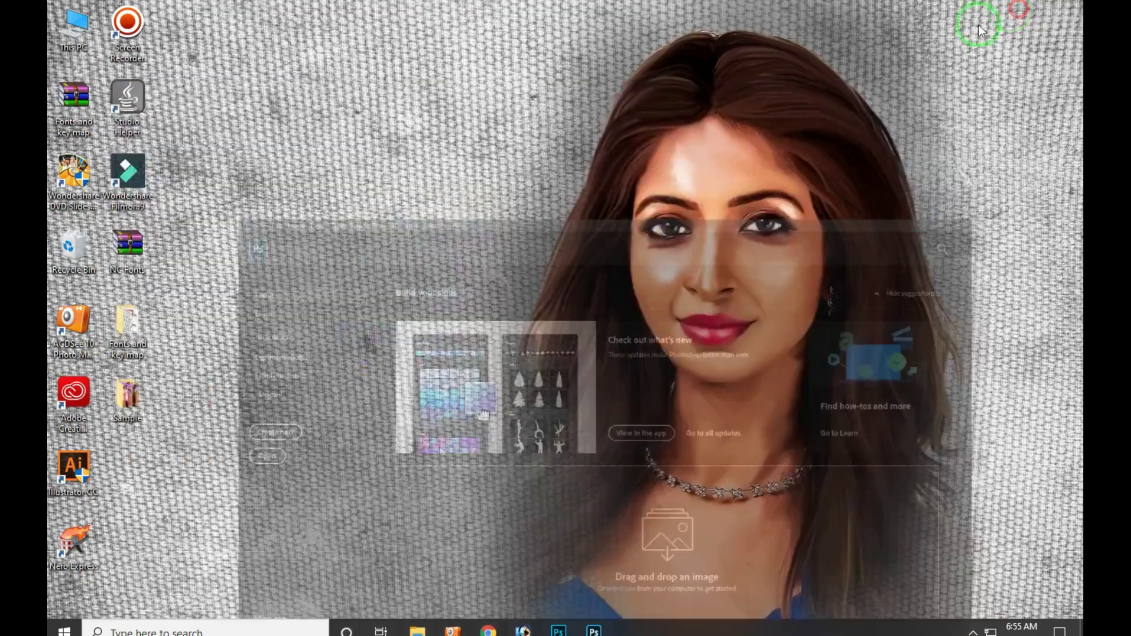
double_click(130, 401)
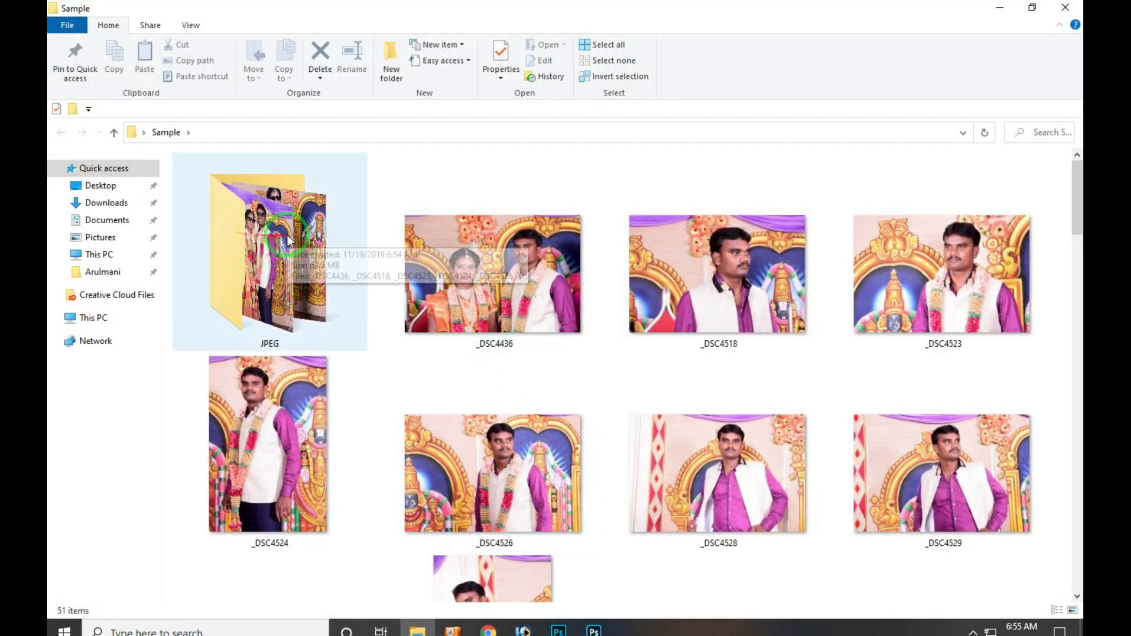
right_click(269, 237)
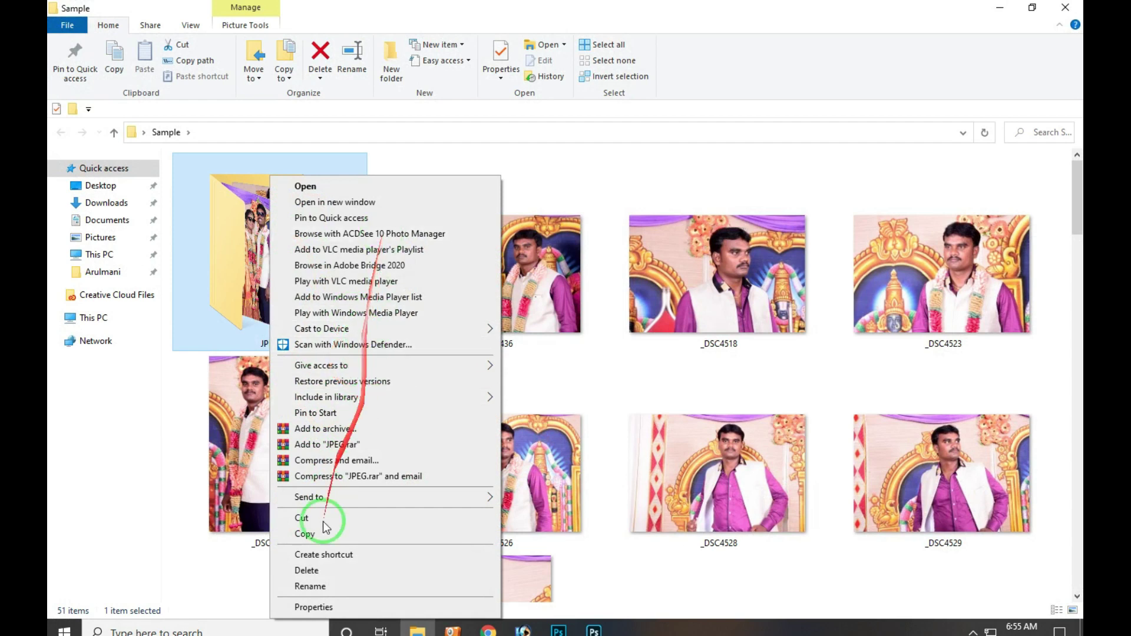
click(338, 607)
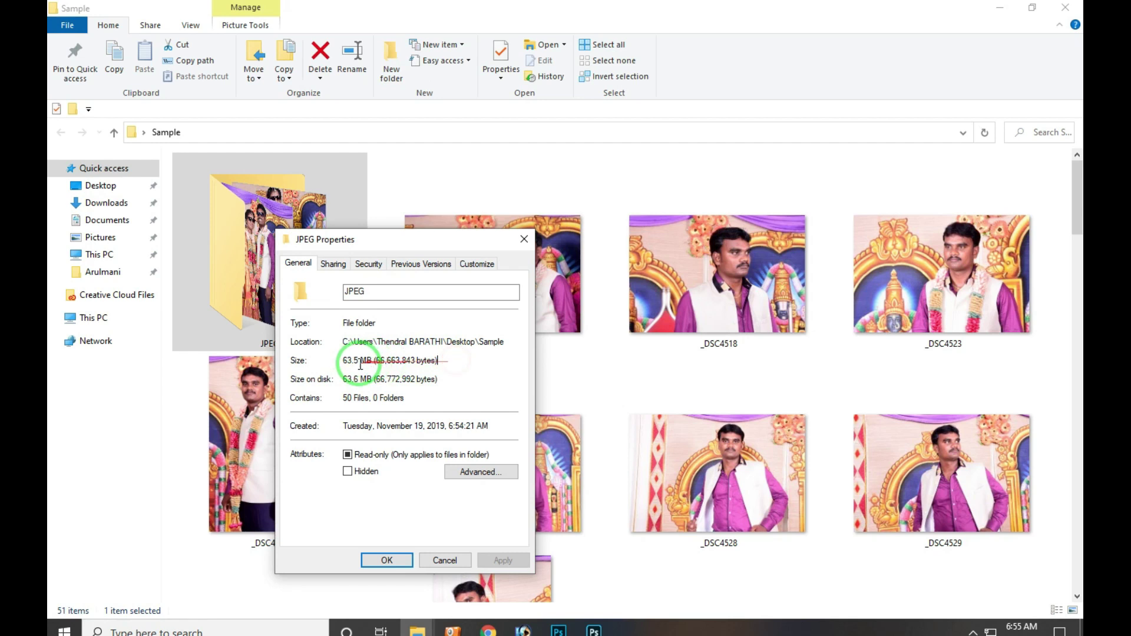
click(354, 360)
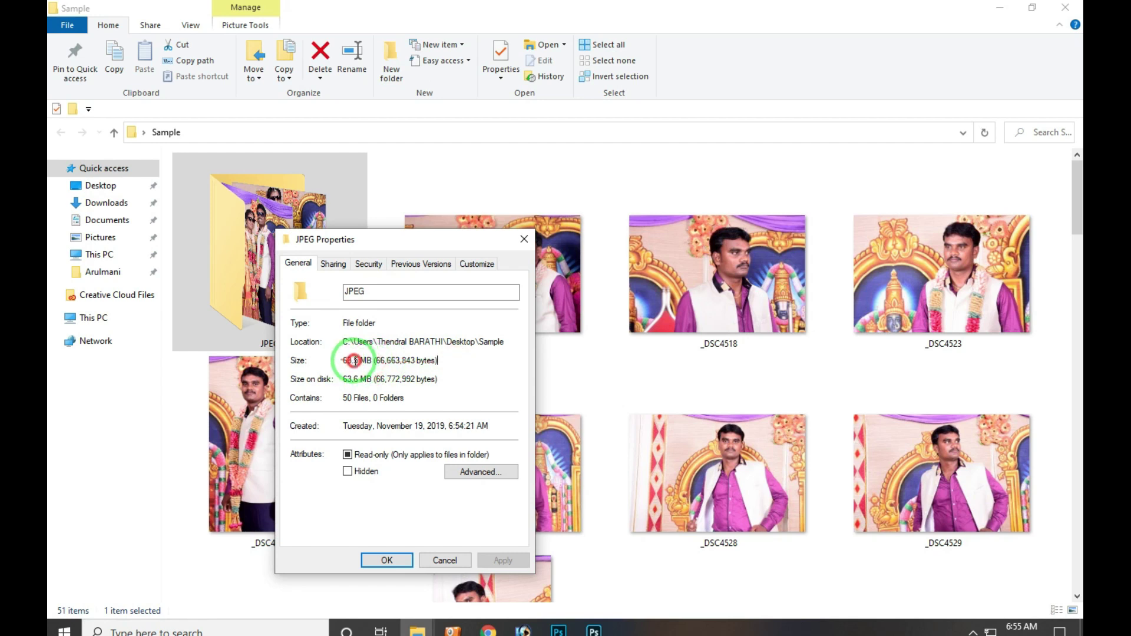
drag(344, 360, 370, 360)
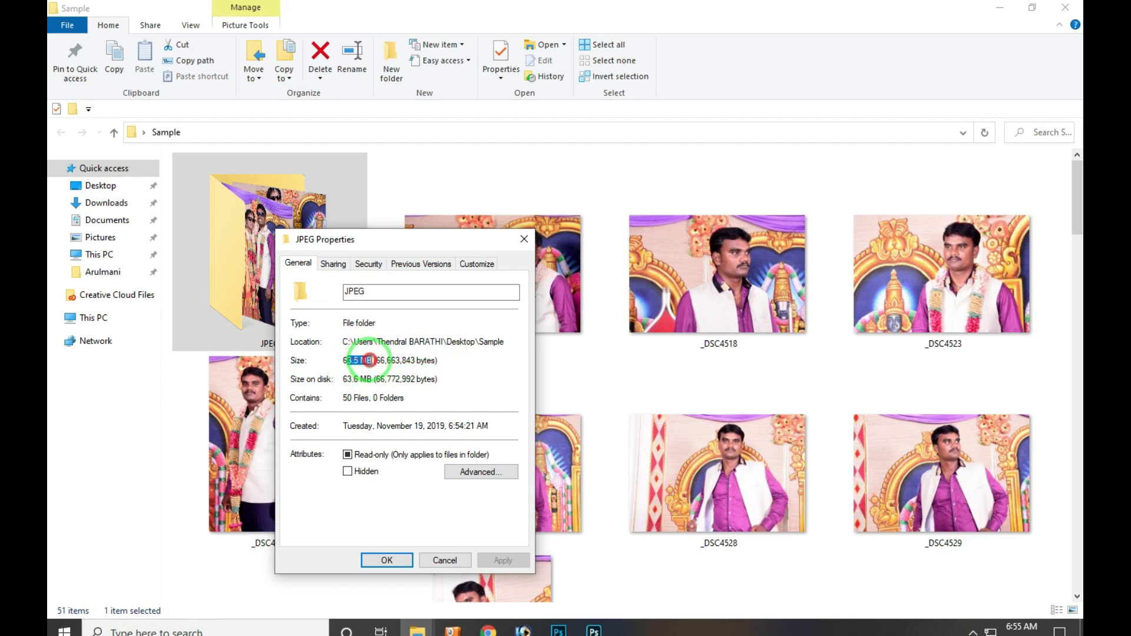
click(499, 364)
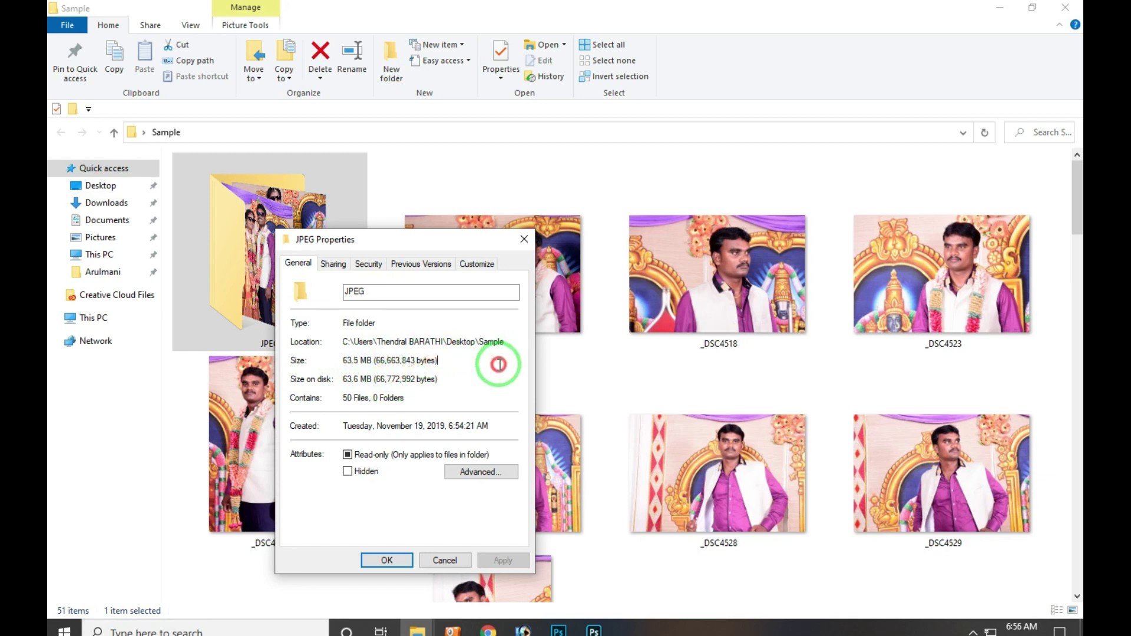
mouse_move(500, 365)
mouse_down()
mouse_move(330, 361)
mouse_move(367, 361)
mouse_up()
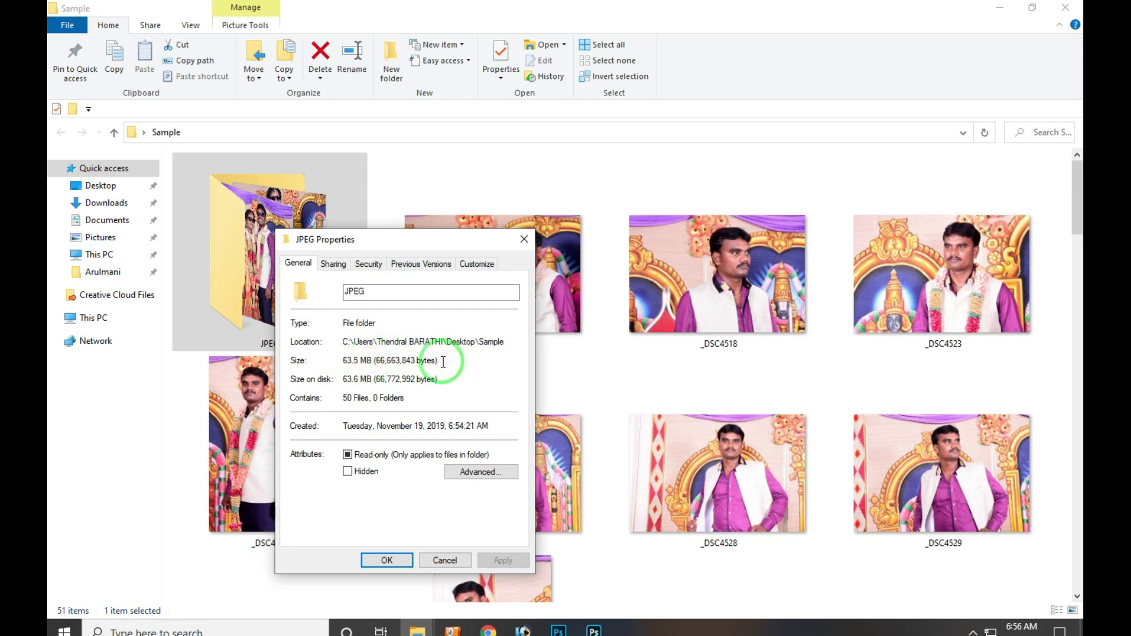
click(446, 561)
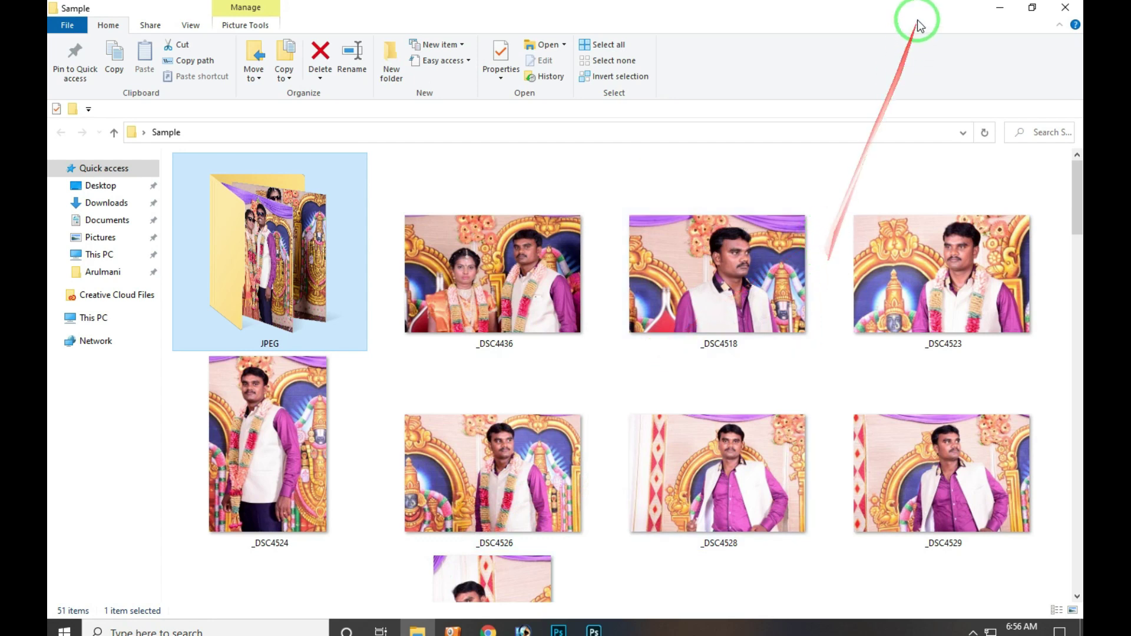
click(1003, 11)
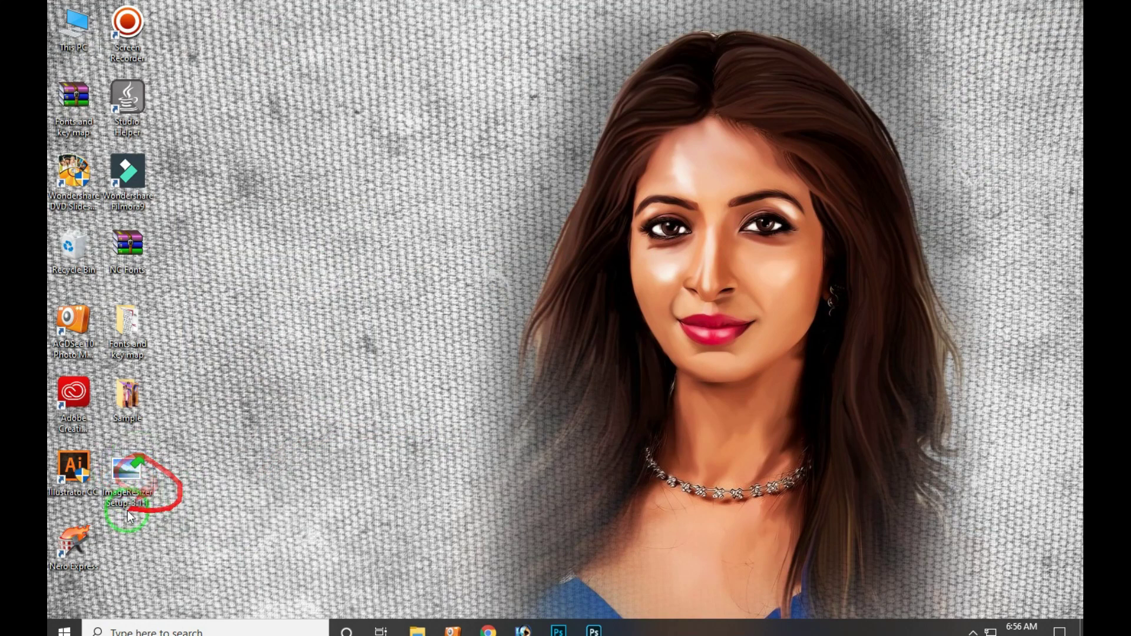
Install Image Resizer for Windows from the setup file on the desktop, accepting the license terms
click(139, 478)
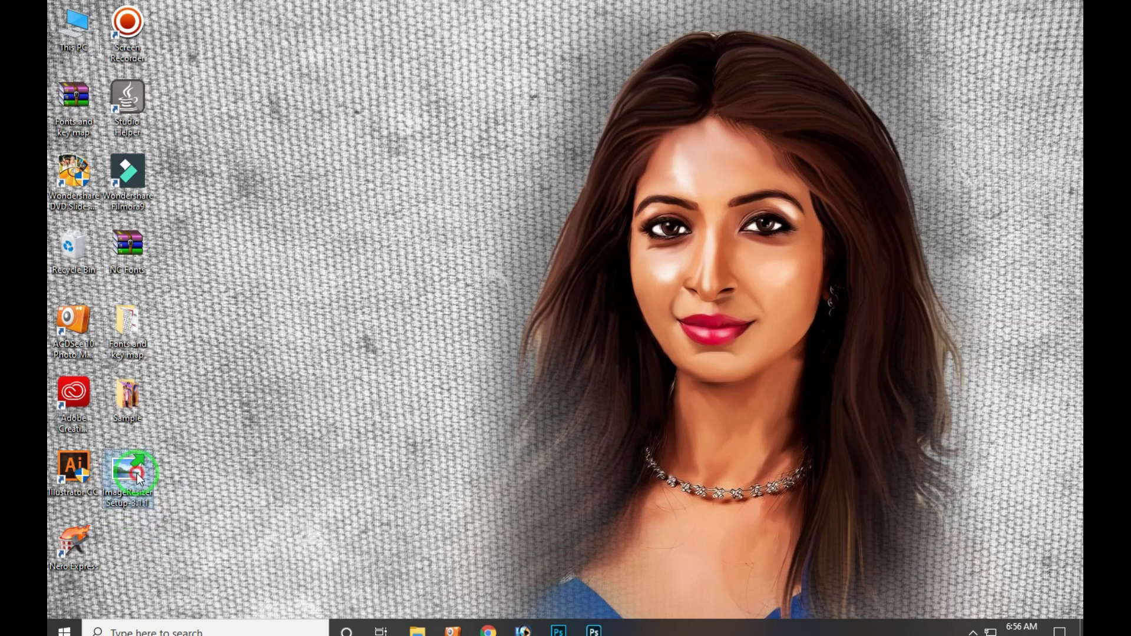
double_click(139, 478)
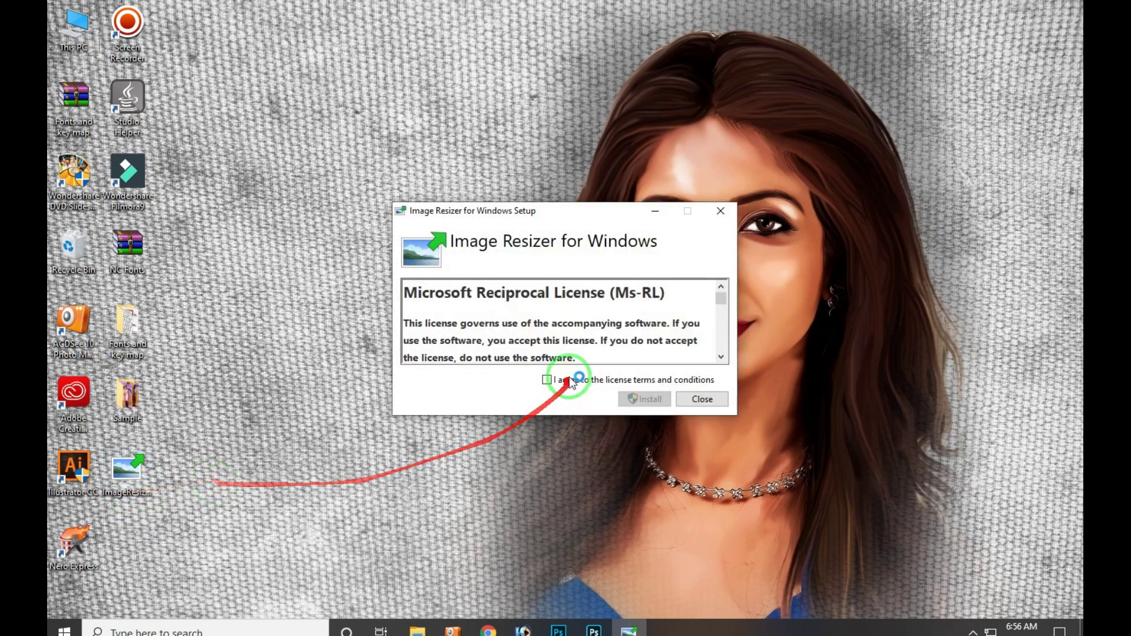
click(547, 380)
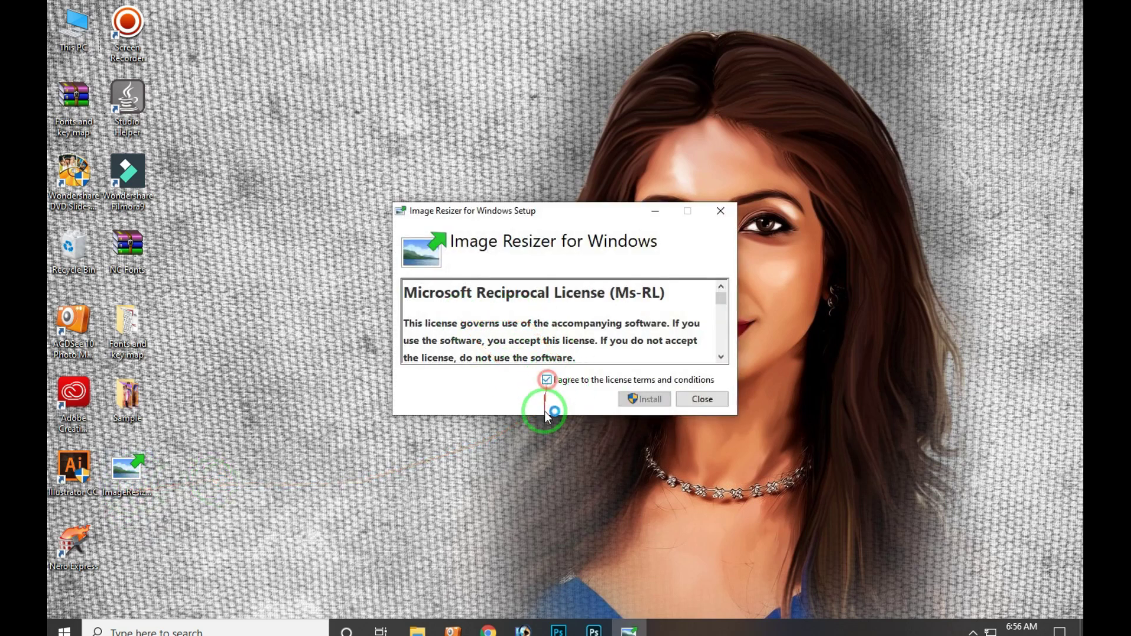
click(644, 399)
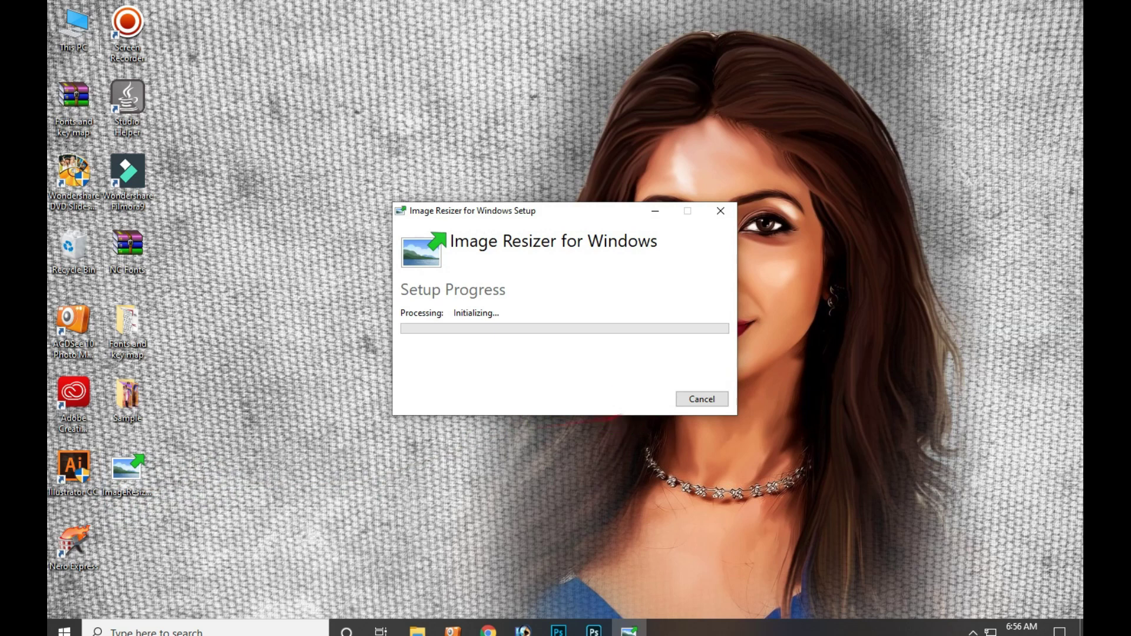
click(522, 411)
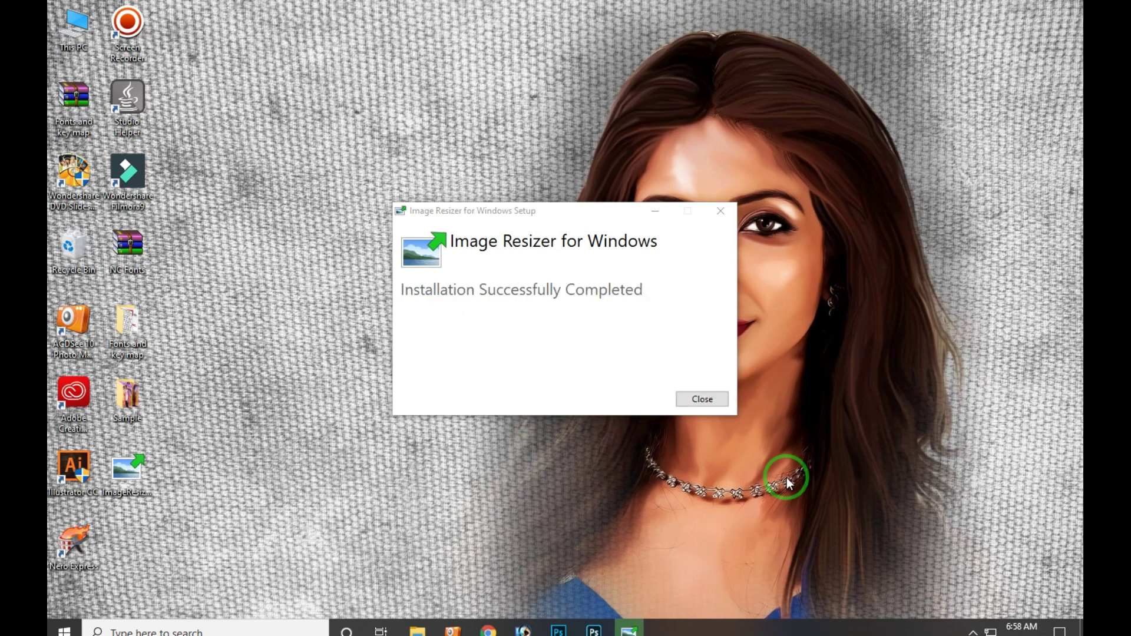
Open the desktop's Sample folder in a maximized window and copy all its photos, leaving out the JPEG subfolder
double_click(132, 400)
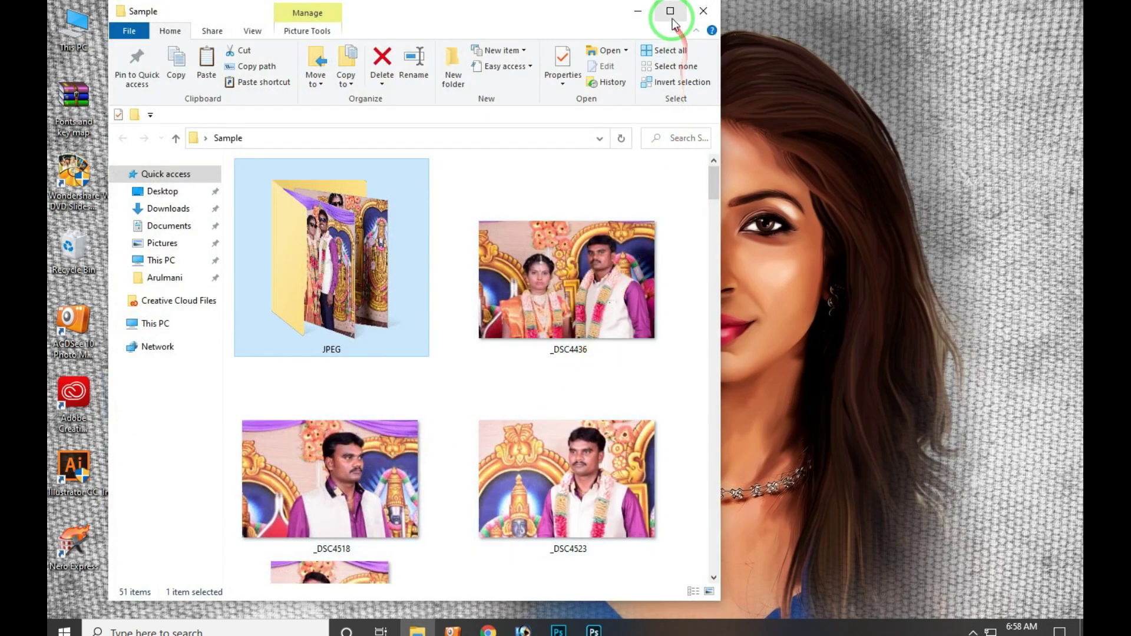
click(672, 14)
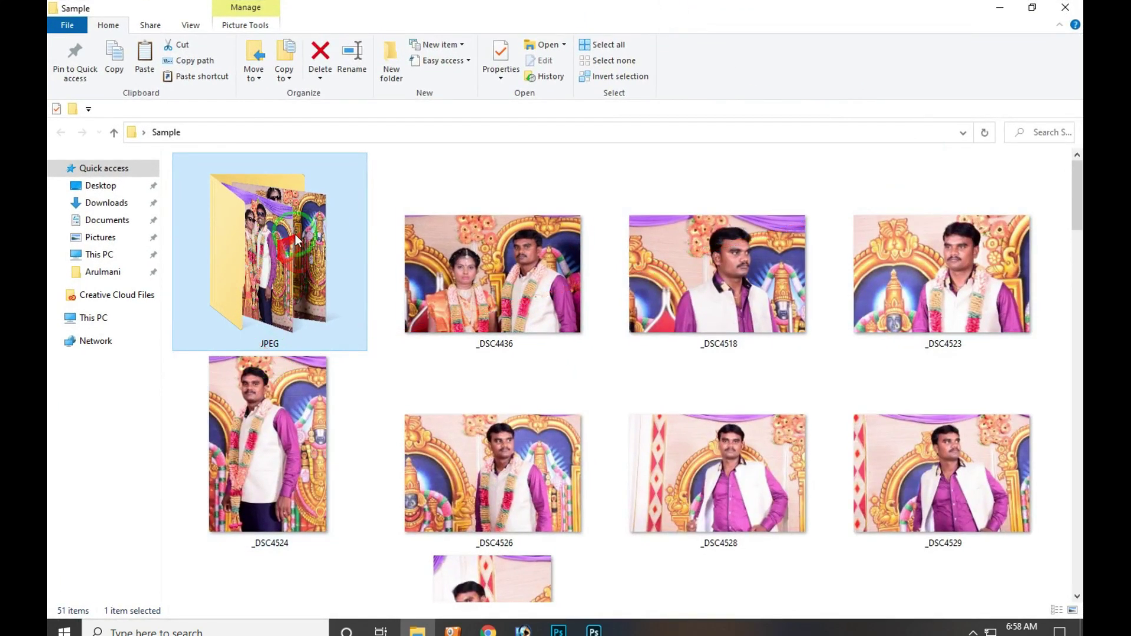
click(574, 321)
scroll(722, 367, down, 15)
click(910, 426)
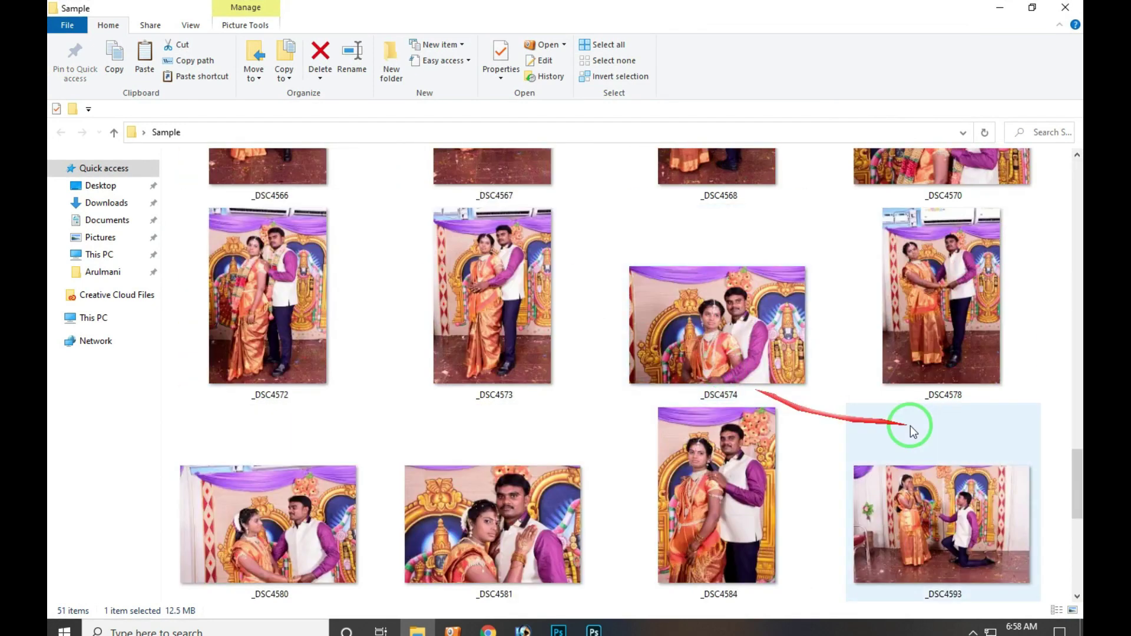
scroll(914, 433, down, 5)
shift+click(754, 503)
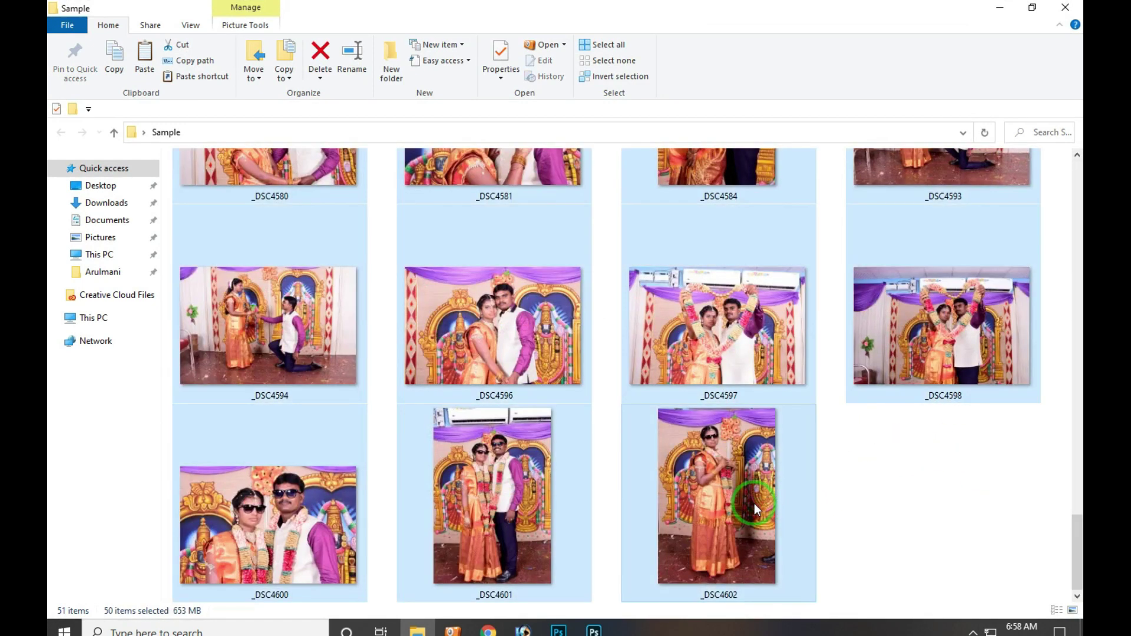
scroll(748, 498, up, 20)
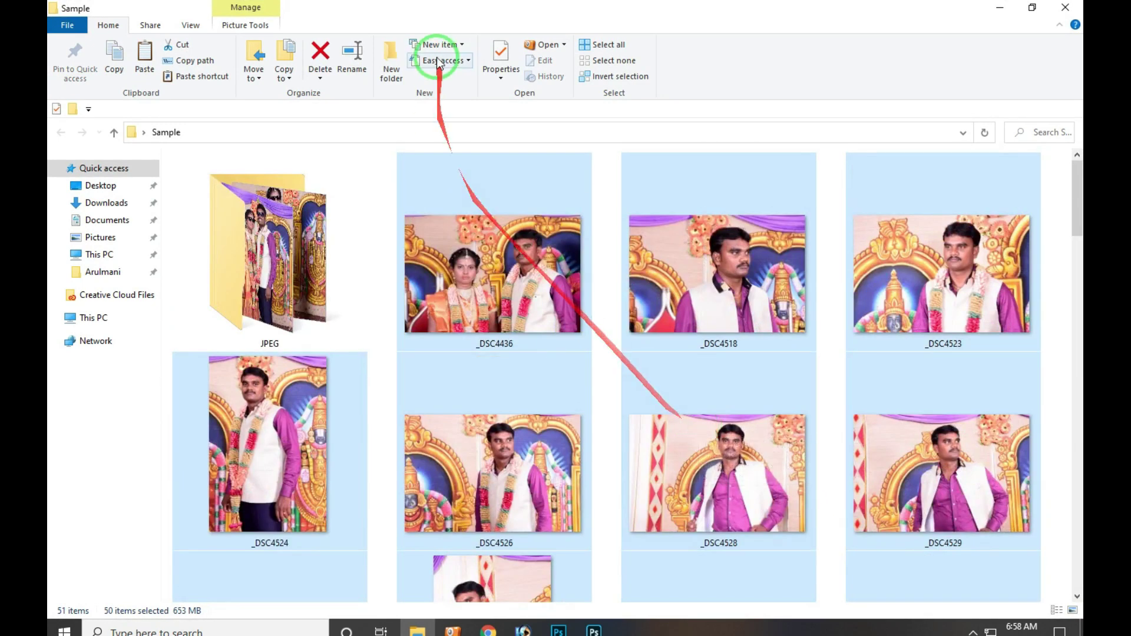
Create a folder named 1 inside the Sample folder and paste the copied photos into it
click(390, 59)
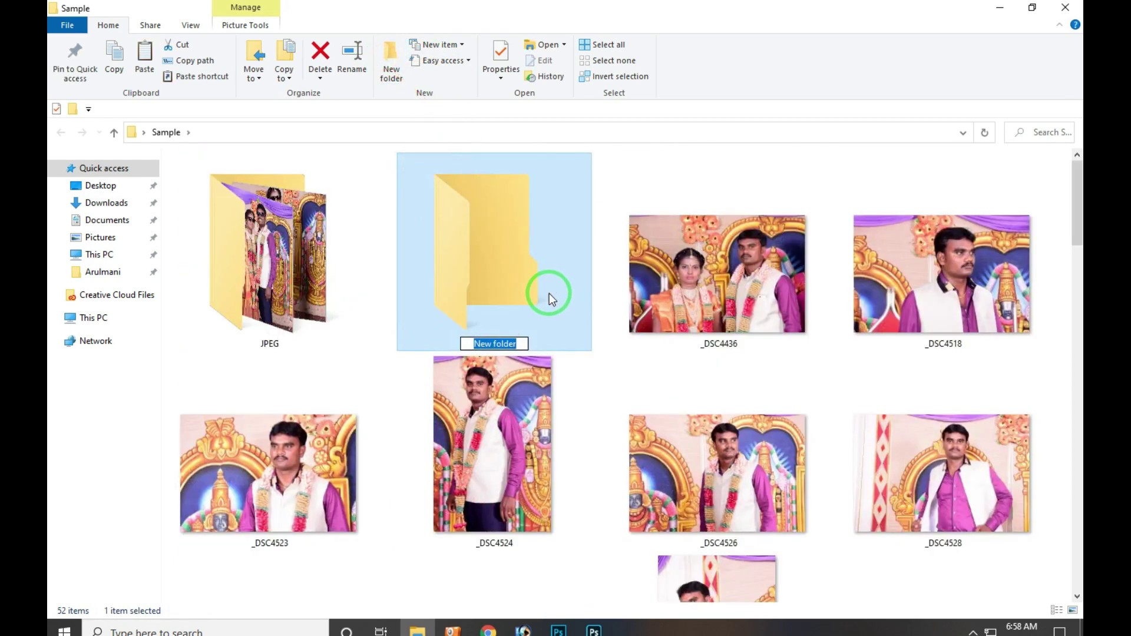
text(1)
click(504, 279)
double_click(504, 280)
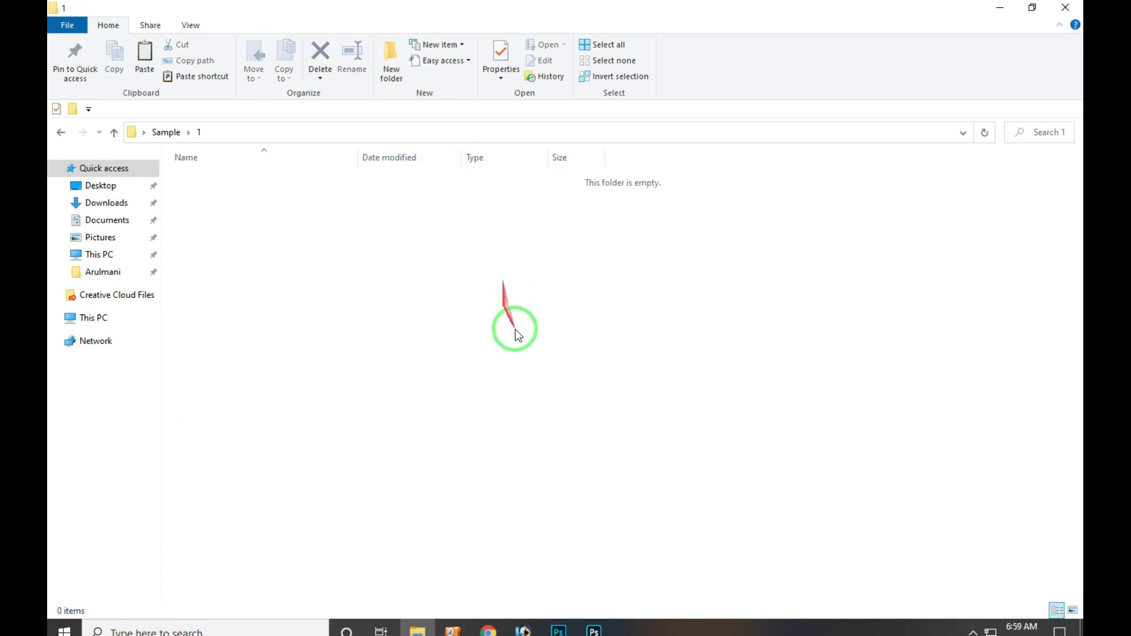
key(ctrl+v)
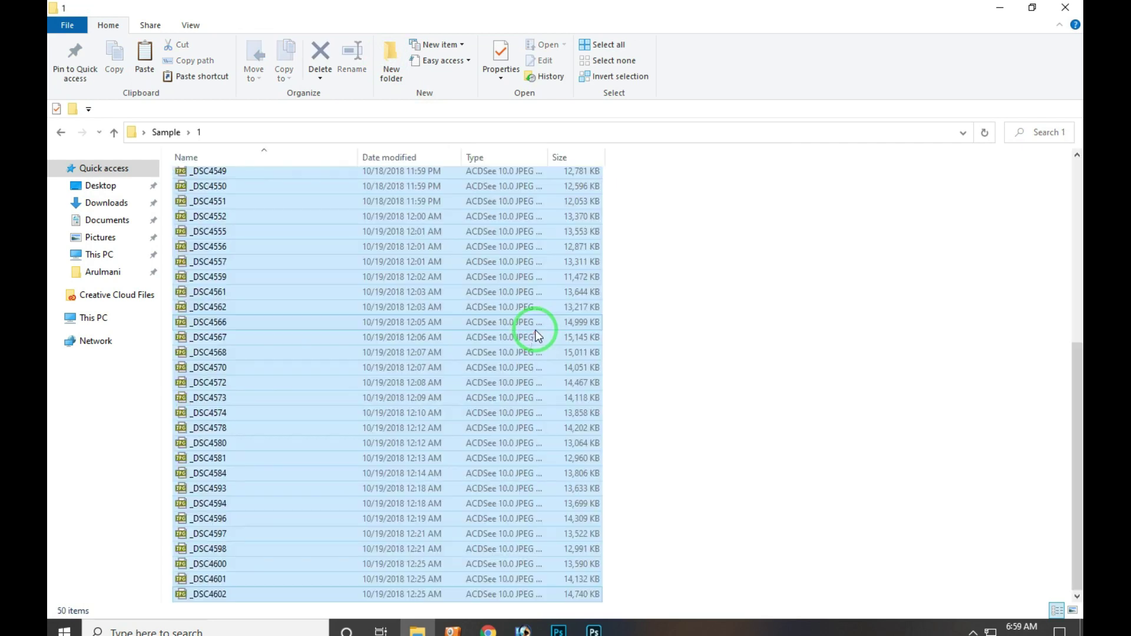
Show the photos in folder 1 as extra large icons and open the Resize pictures dialog for all of them
drag(438, 308, 336, 185)
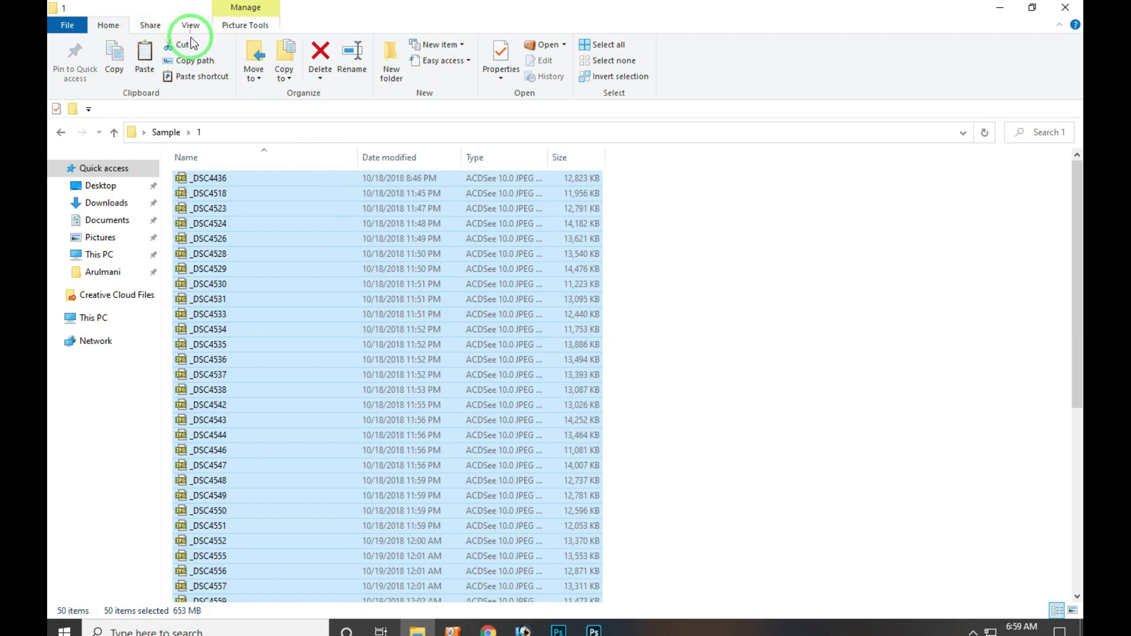
right_click(252, 207)
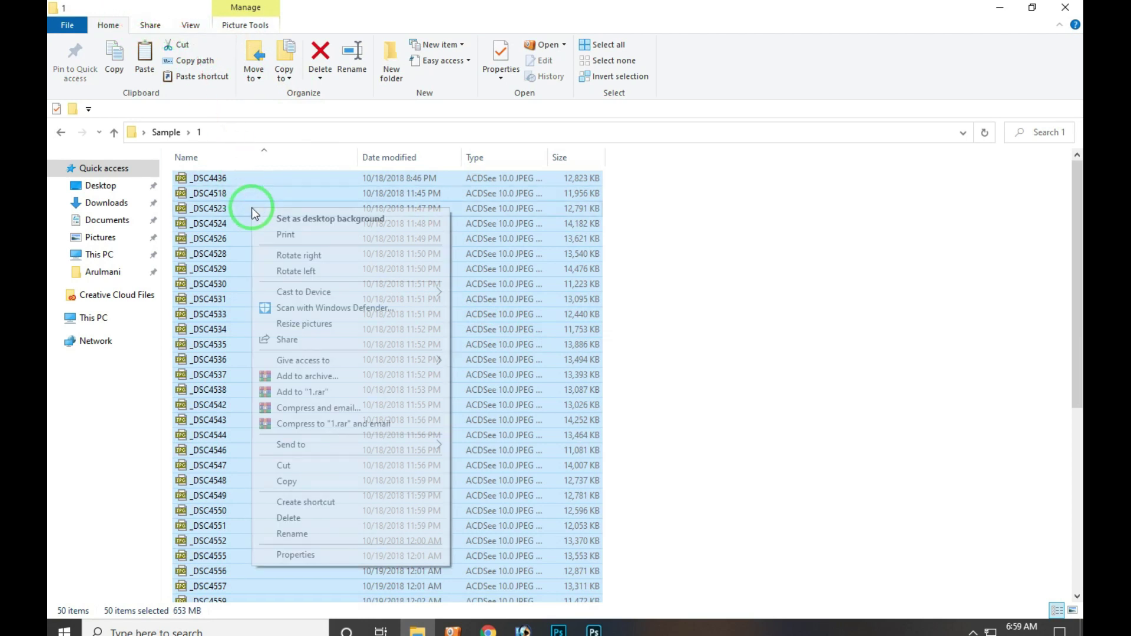
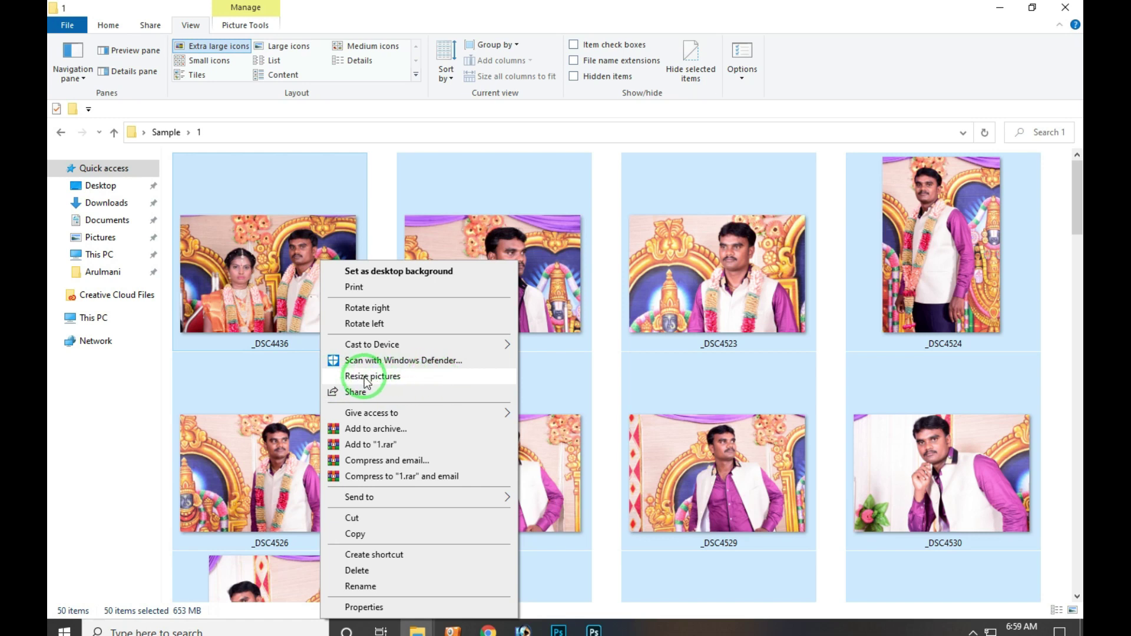
click(406, 379)
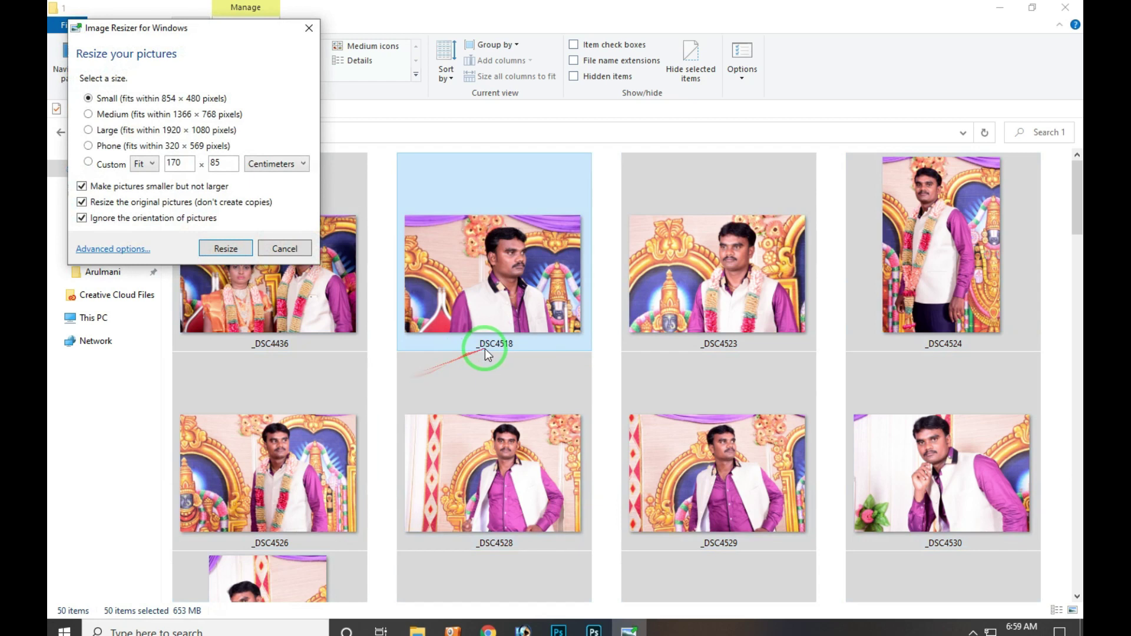
drag(220, 39, 568, 70)
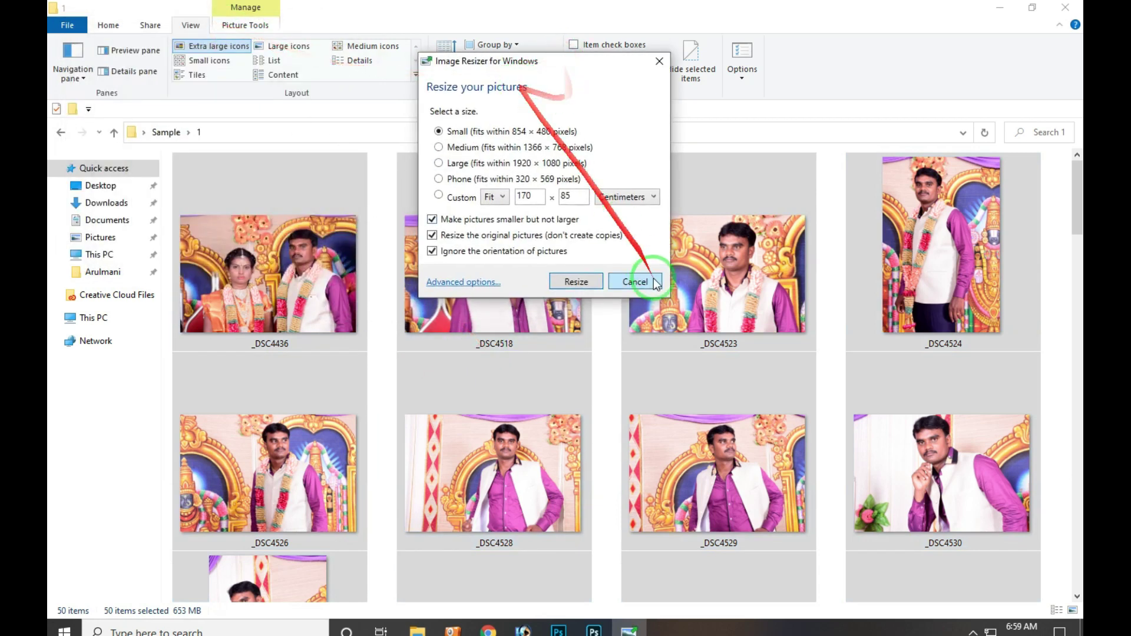
Examine the Small, Medium, Large and Phone presets and their size definitions in the resizer's Advanced Options
click(631, 279)
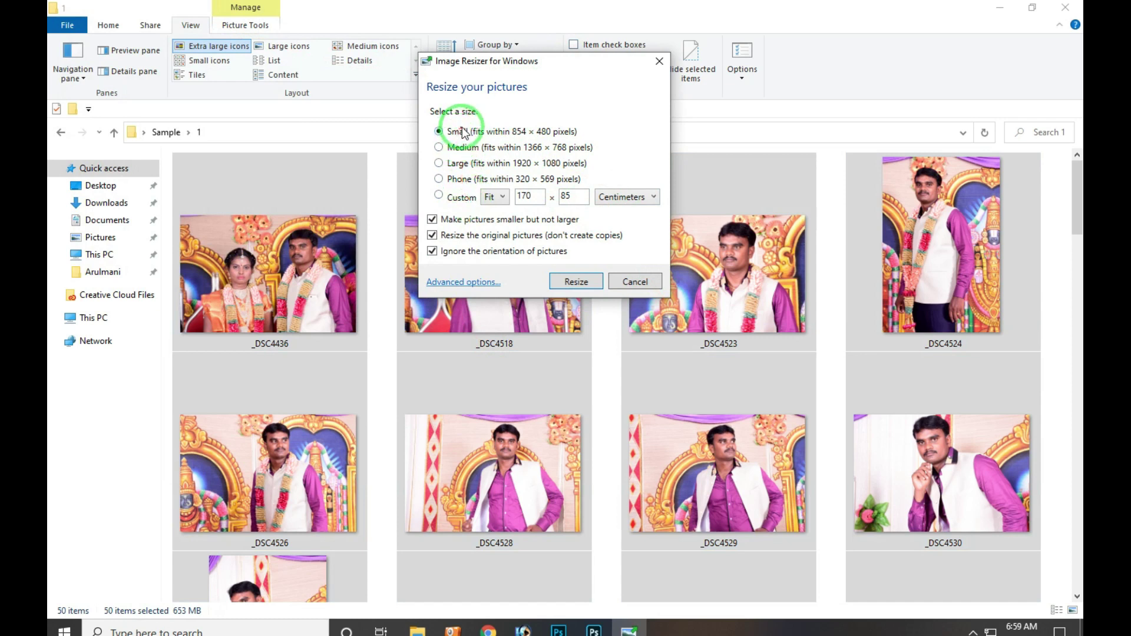
click(440, 131)
click(439, 147)
click(439, 163)
click(439, 179)
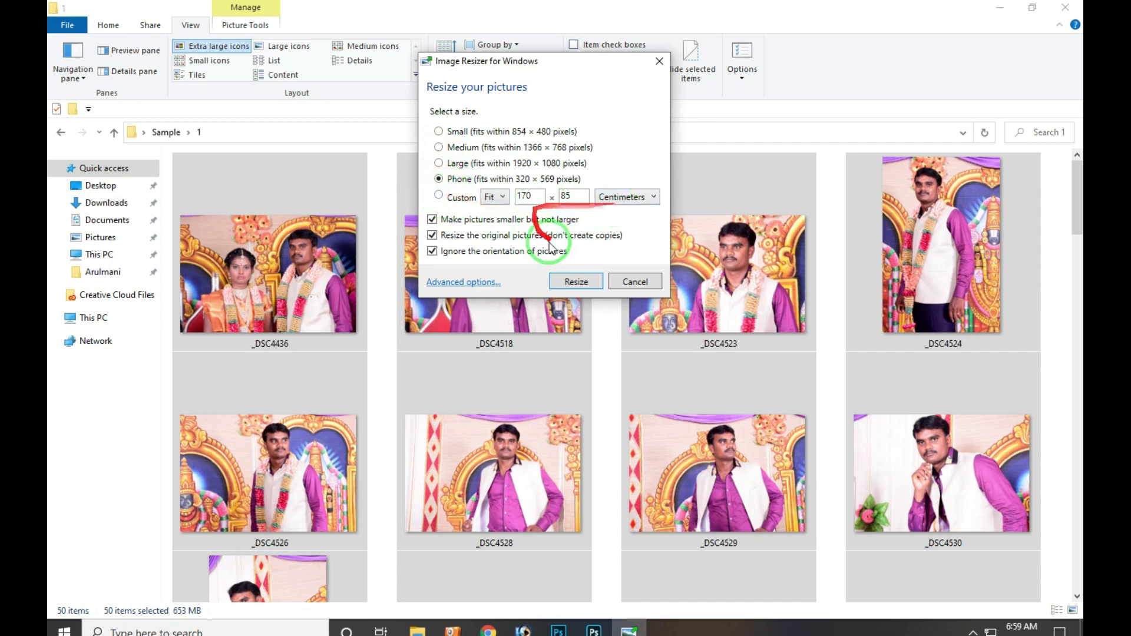
click(478, 282)
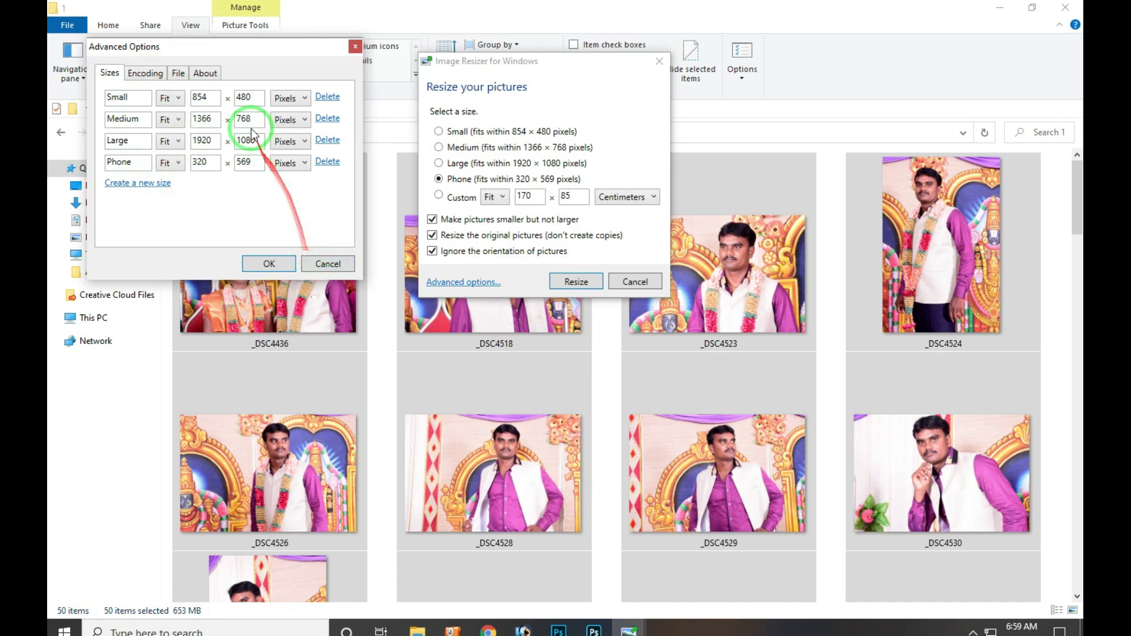
drag(236, 140, 297, 211)
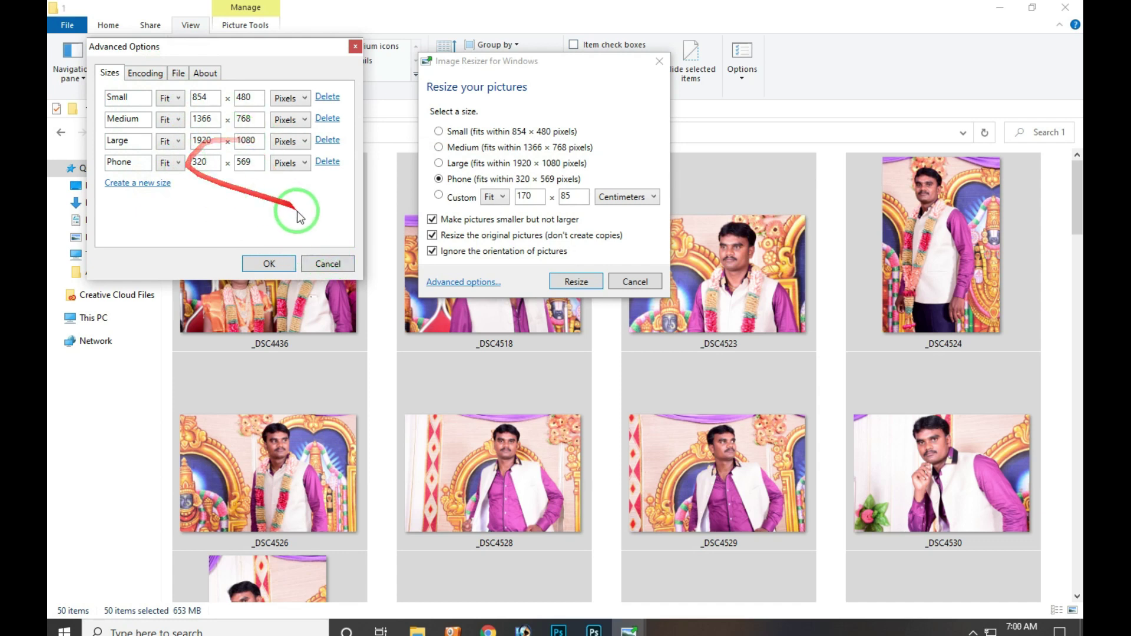
click(328, 264)
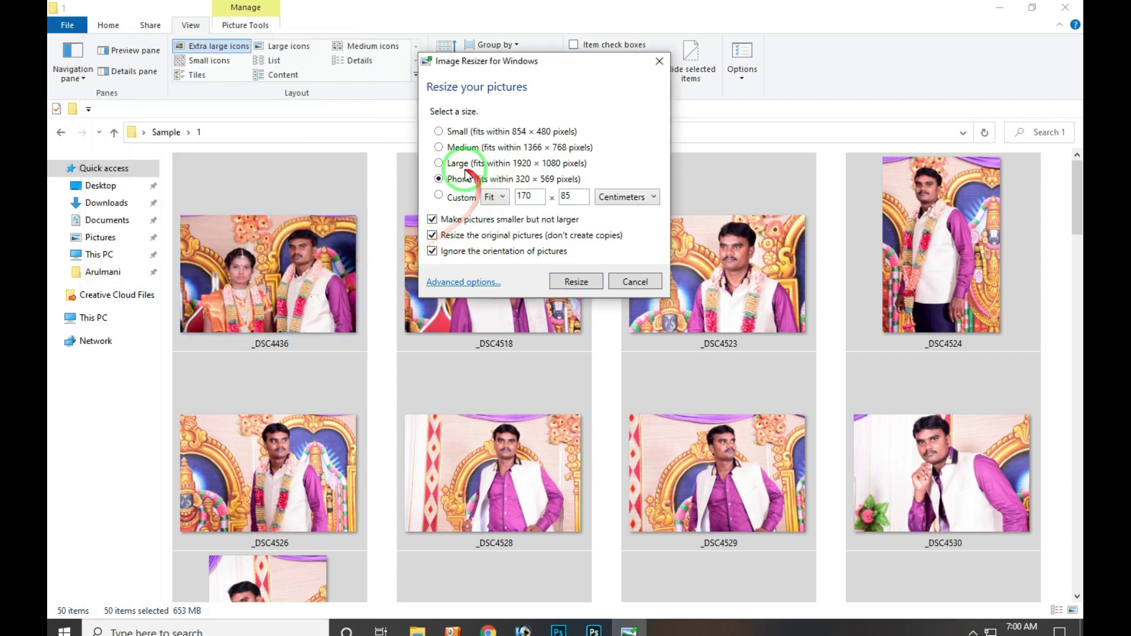
click(438, 165)
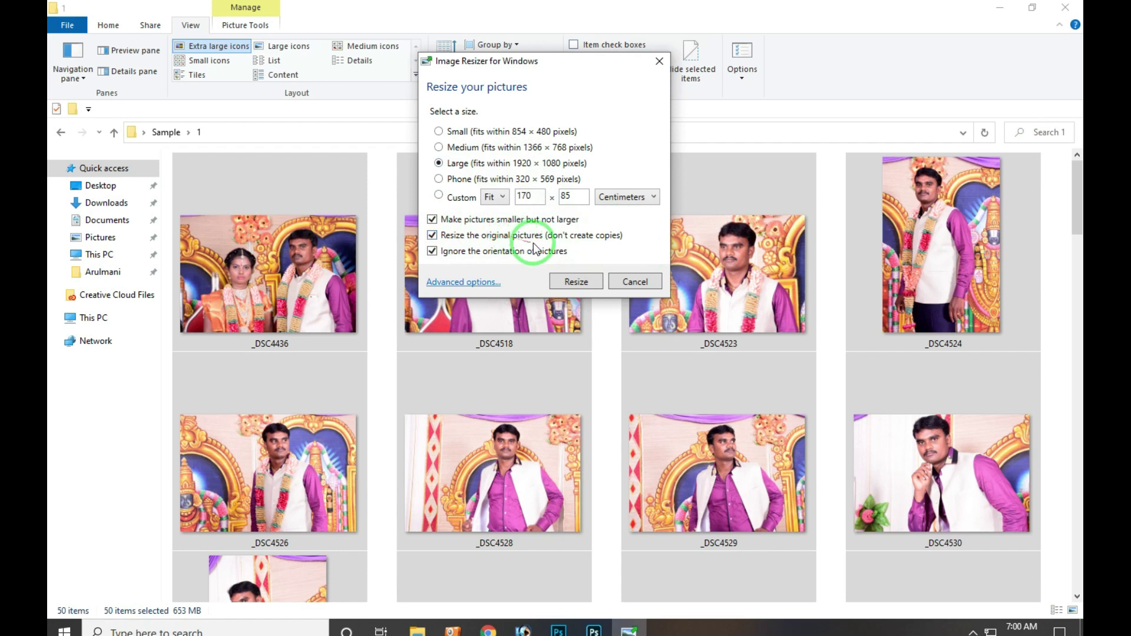
click(431, 236)
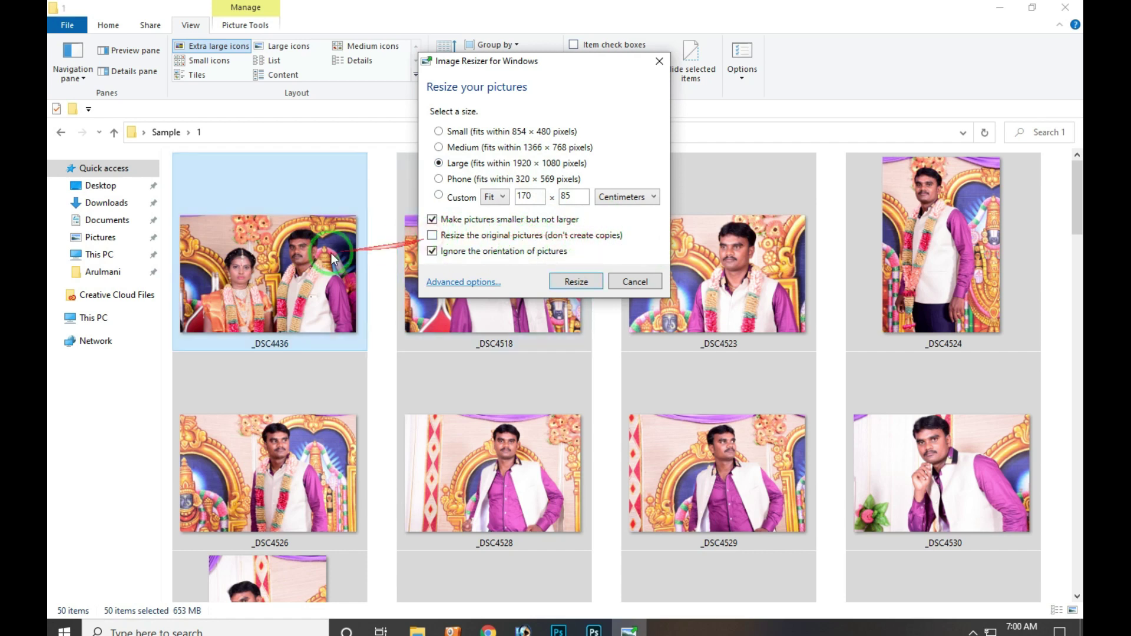
click(353, 298)
Resize all photos in folder 1 to Small (fits within 854 × 480 pixels), replacing the originals instead of creating copies
key(ctrl+a)
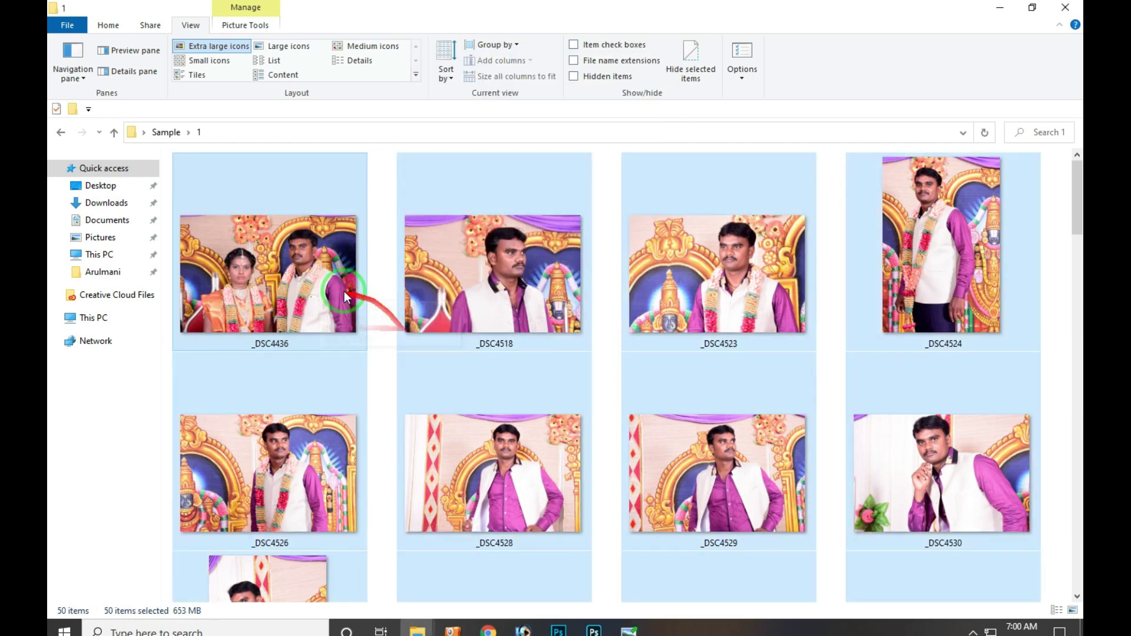
right_click(306, 243)
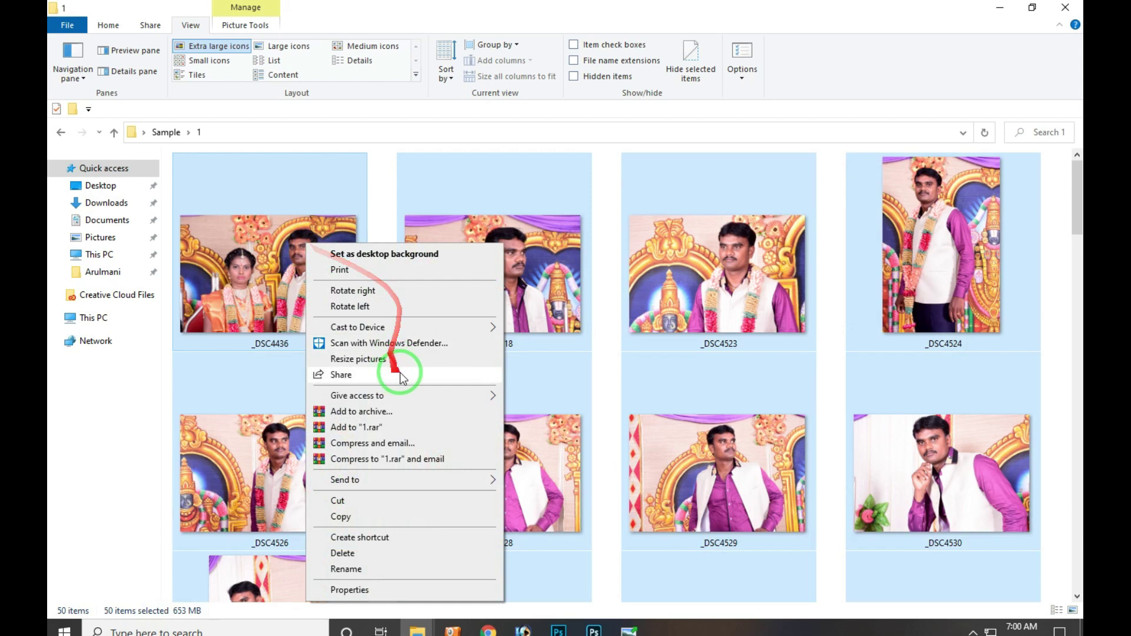
click(441, 368)
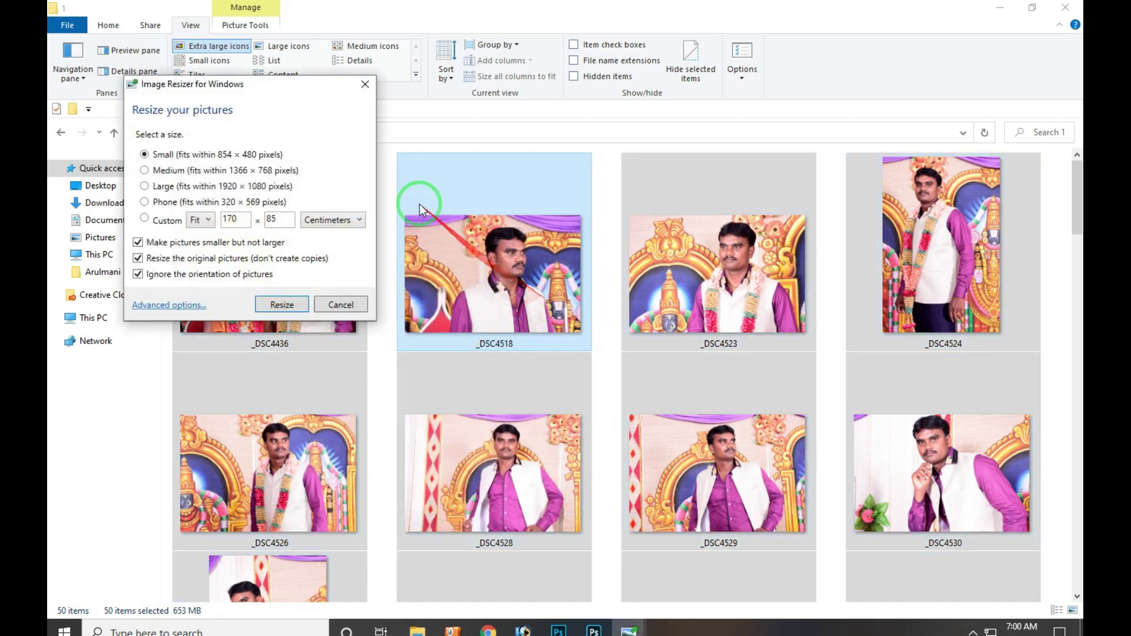
drag(287, 89, 648, 107)
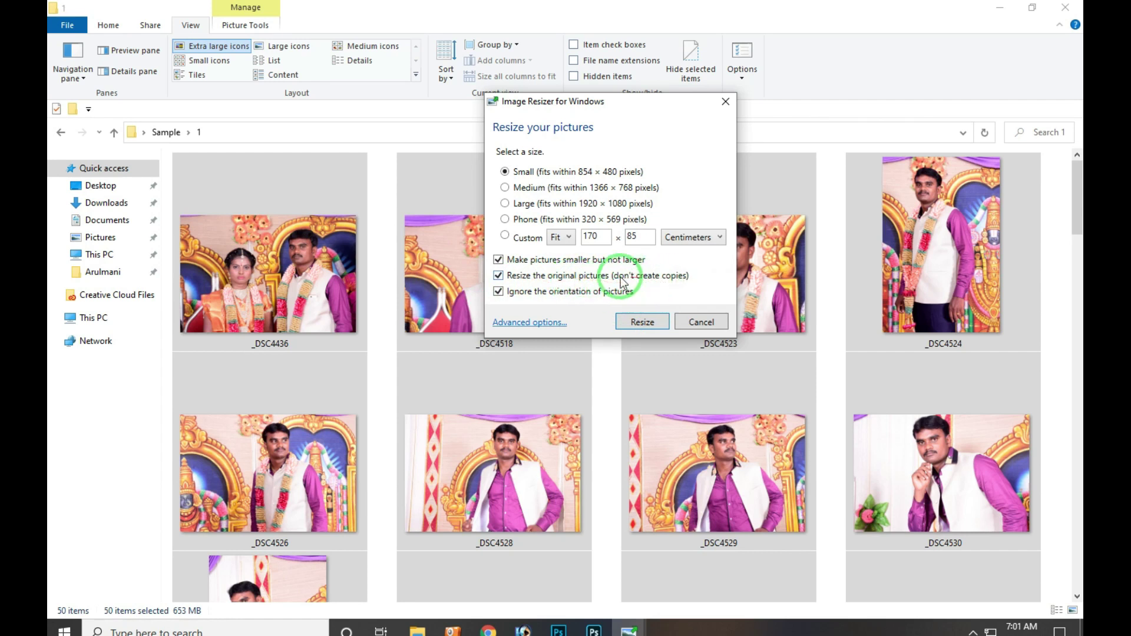
click(643, 323)
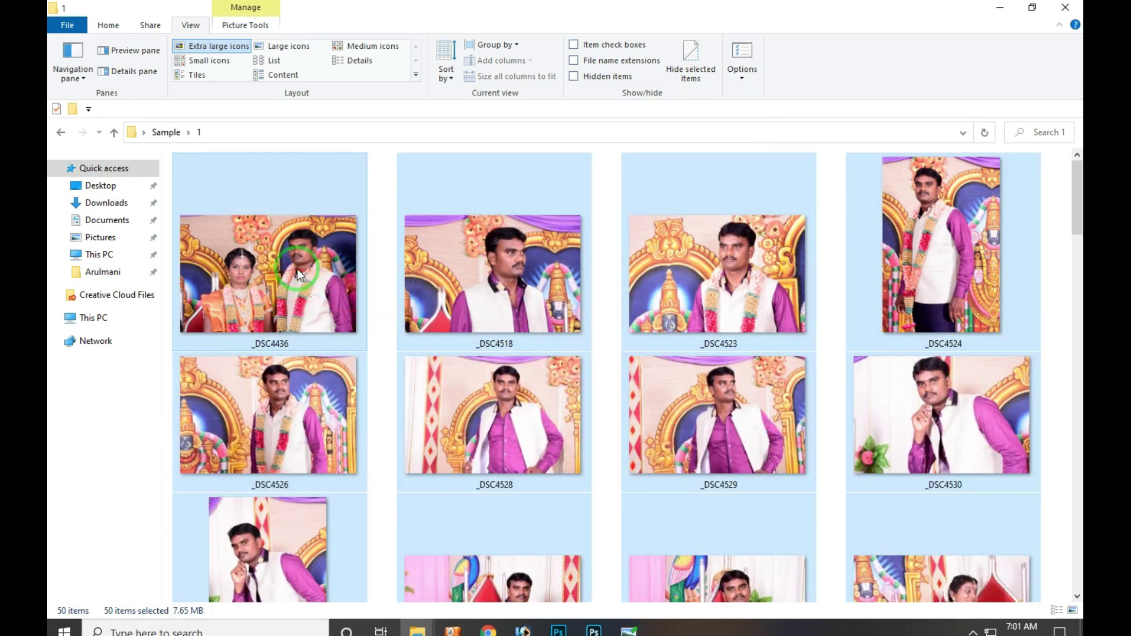
Check the total size of the resized photos in their properties
right_click(300, 246)
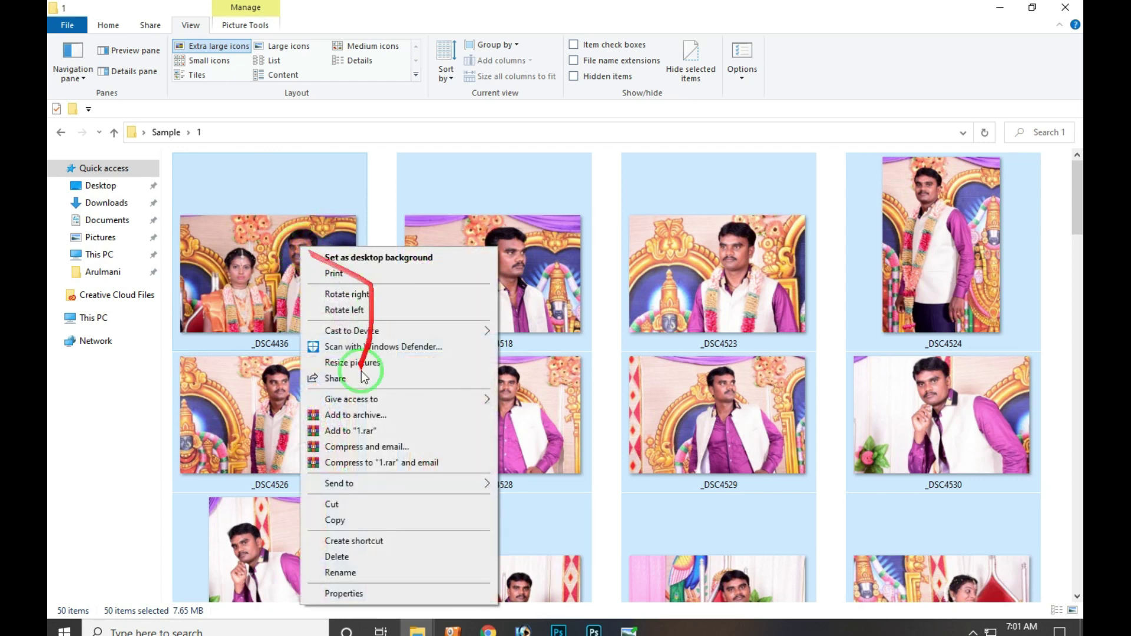
click(381, 594)
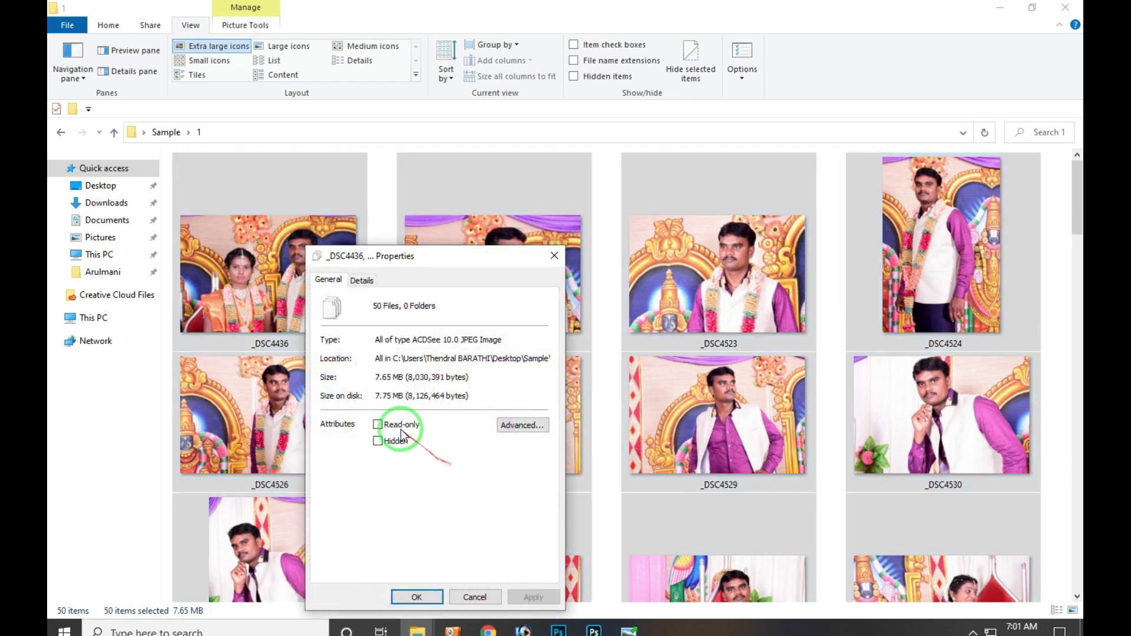
drag(379, 378, 404, 379)
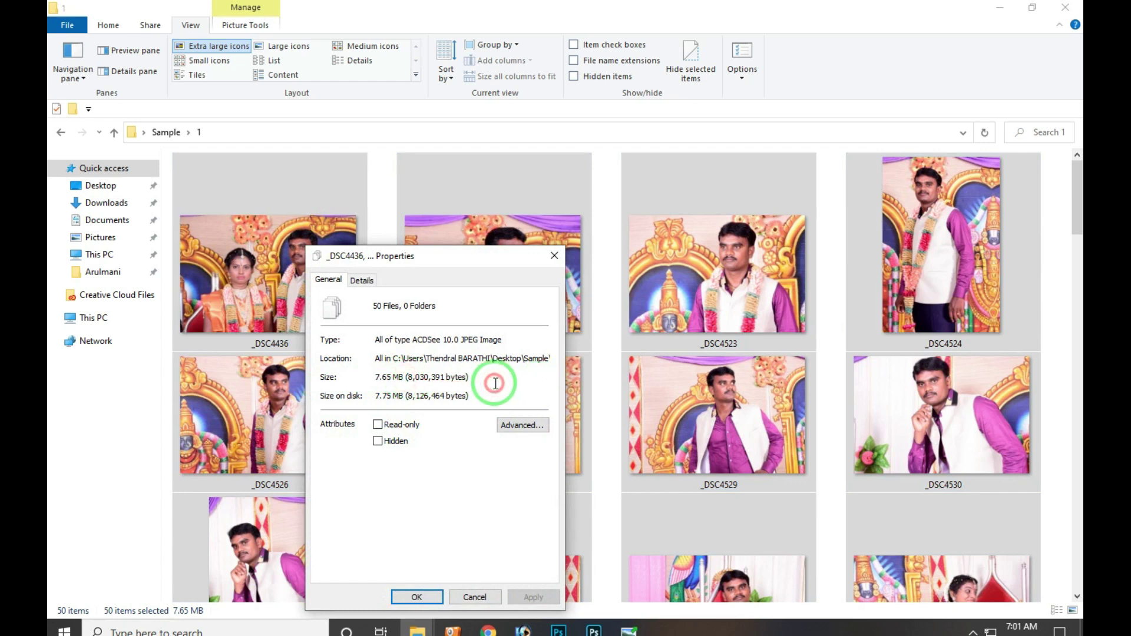
click(556, 254)
Open the resized photo _DSC4436 in ACDSee Quick View and browse through the following photos to examine their quality
click(341, 252)
double_click(340, 252)
scroll(703, 302, down, 1)
scroll(702, 301, down, 5)
scroll(700, 302, down, 4)
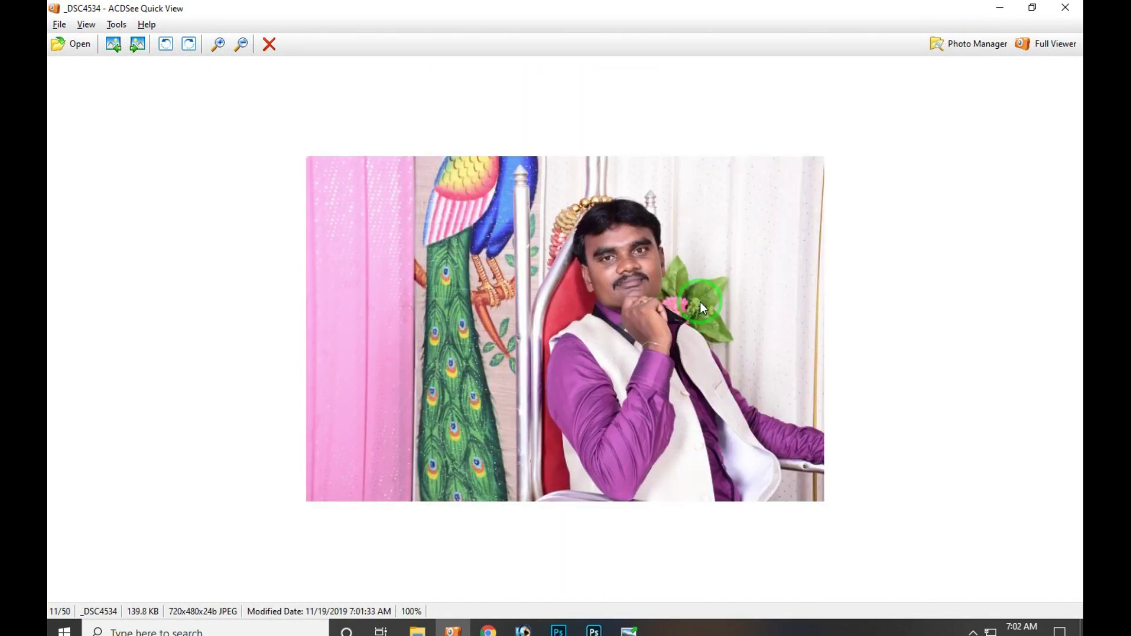
scroll(700, 302, down, 1)
scroll(700, 302, down, 2)
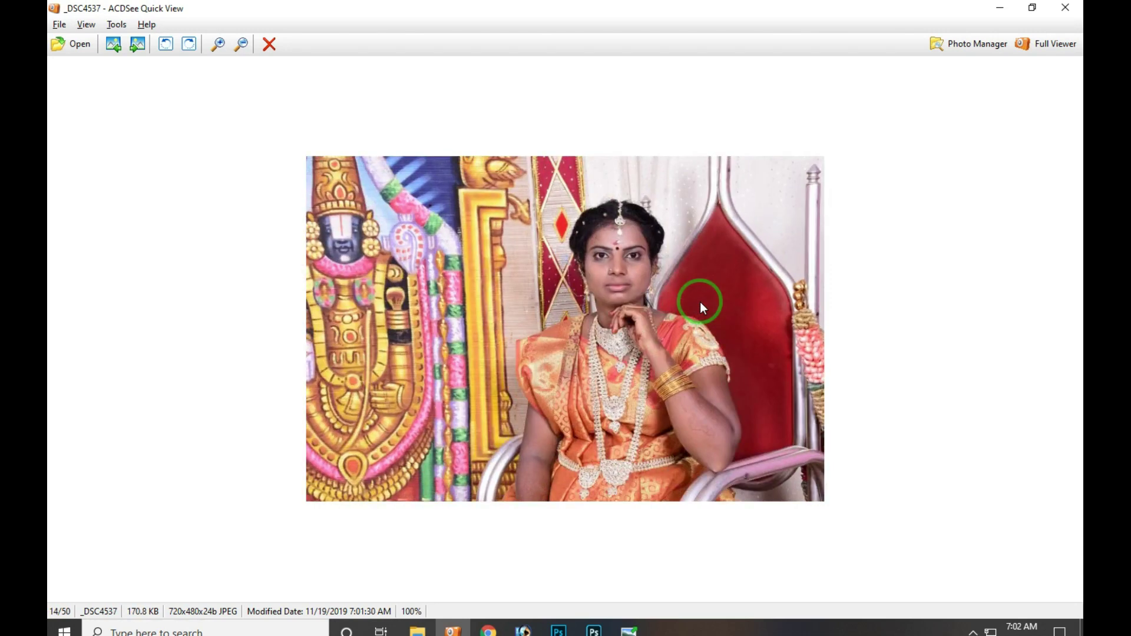
Browse the resized photos from _DSC4537 to _DSC4561, examine _DSC4551 at up to 500% magnification, and close the viewer
scroll(701, 304, down, 4)
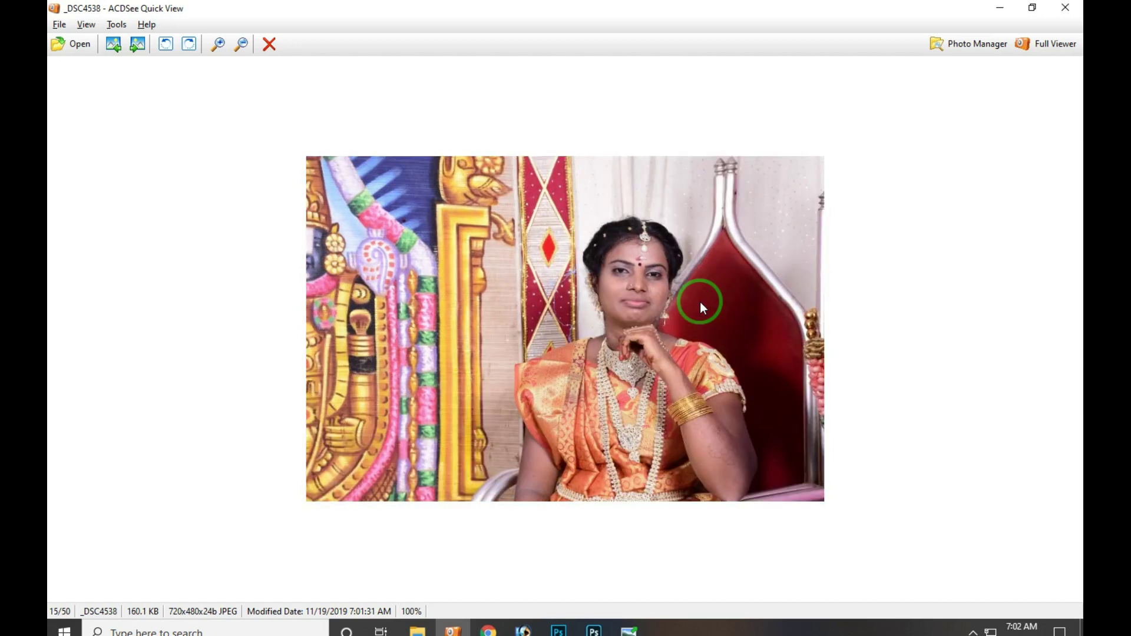
scroll(701, 304, down, 4)
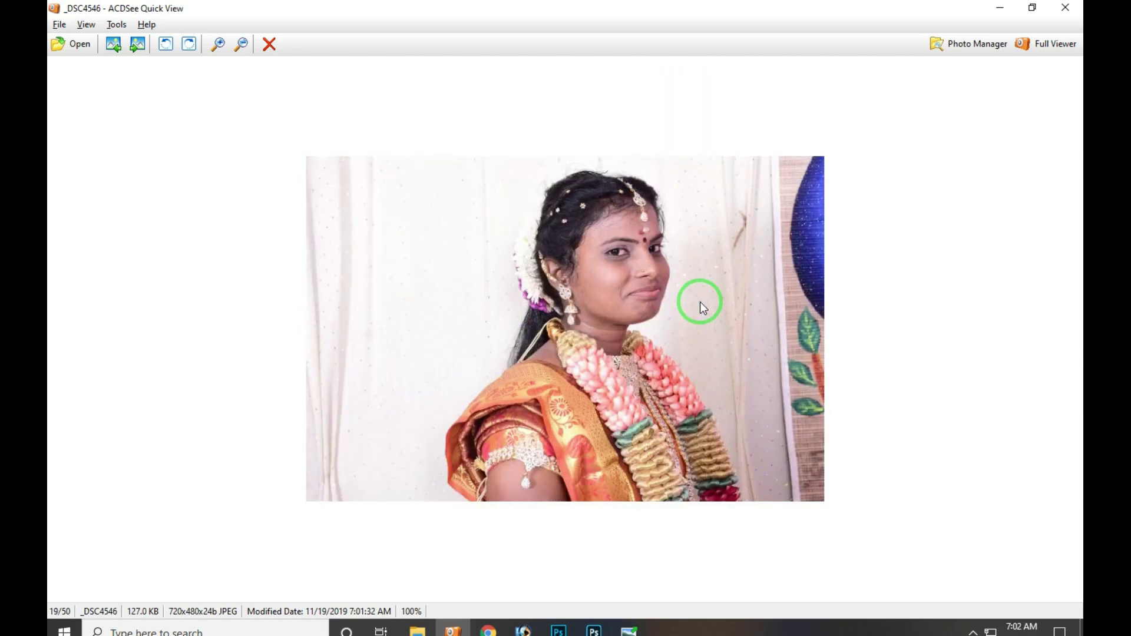
scroll(701, 301, down, 2)
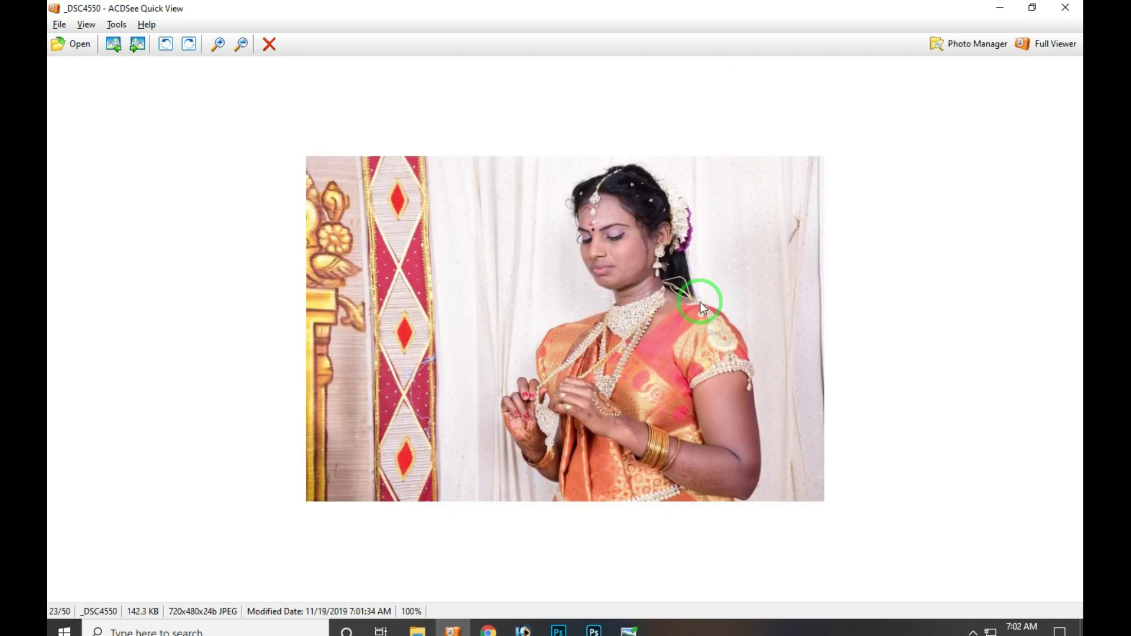
click(218, 44)
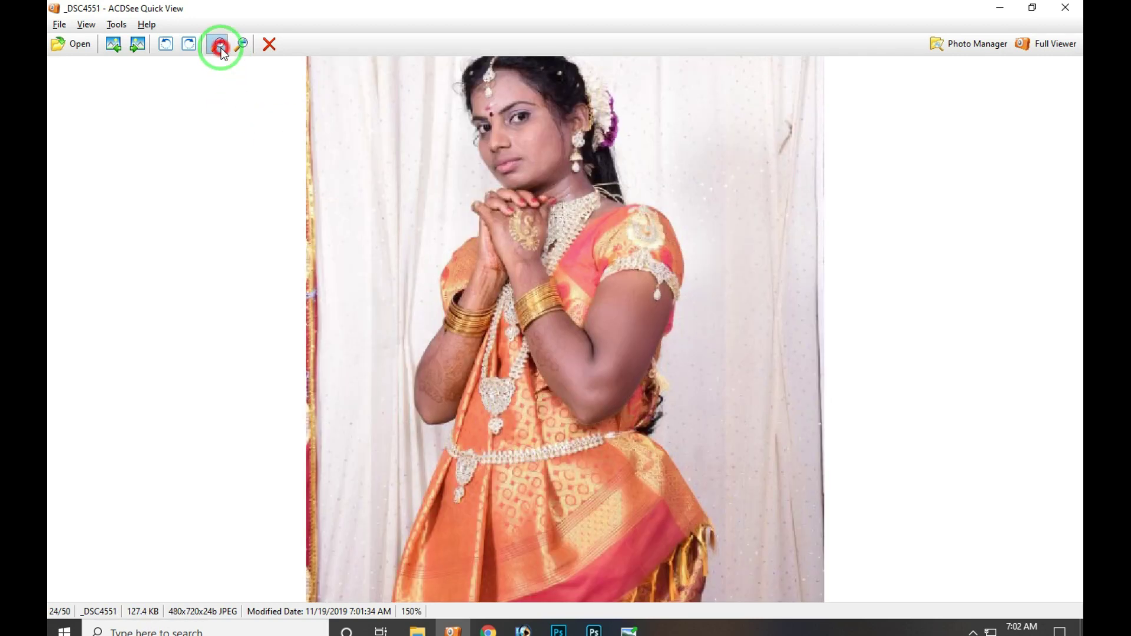
drag(354, 113, 693, 488)
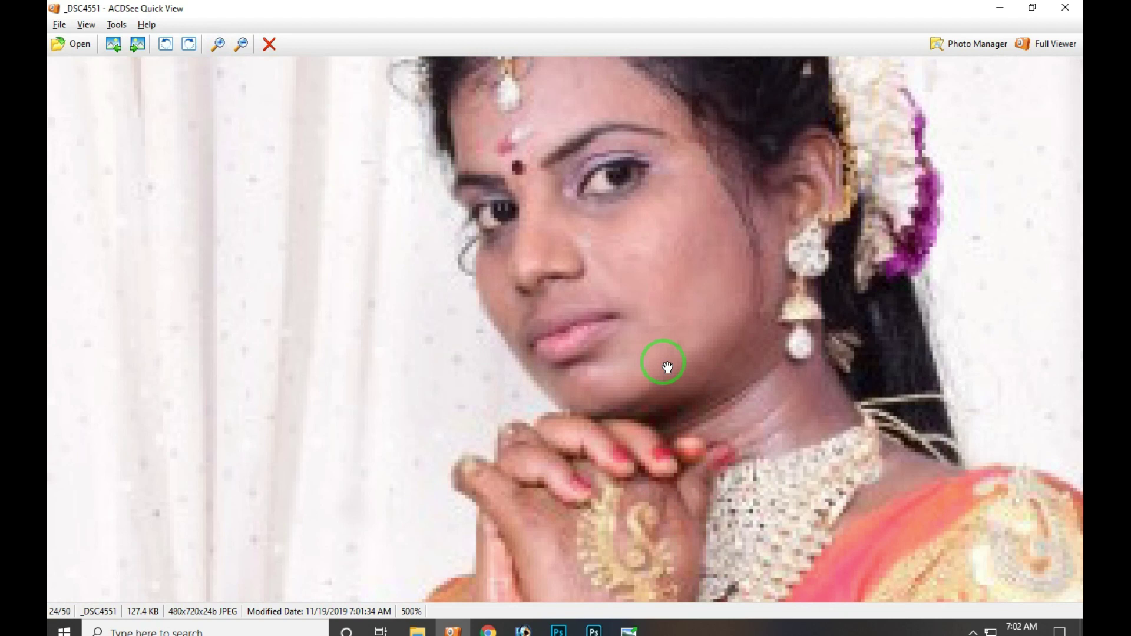
scroll(662, 365, down, 4)
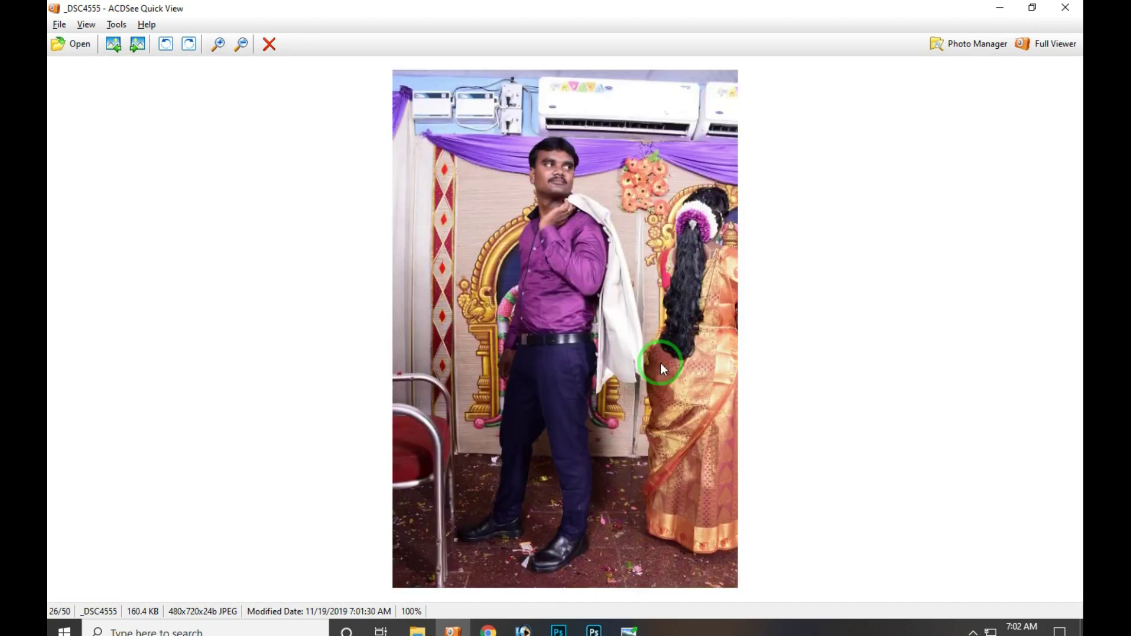
scroll(660, 363, down, 2)
drag(563, 345, 713, 286)
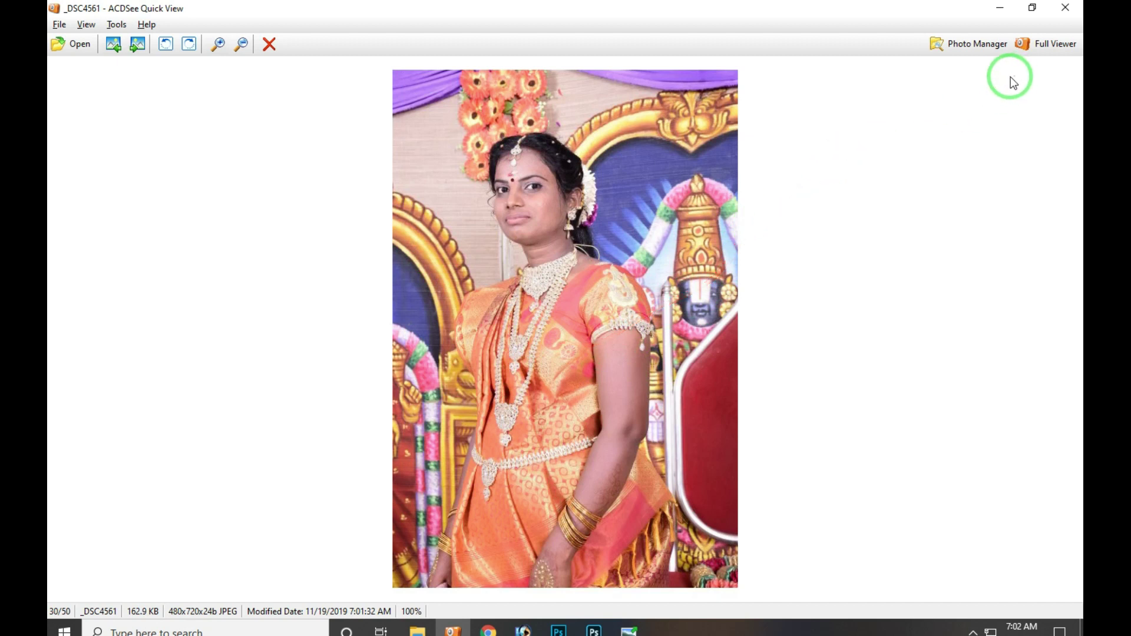
click(1071, 8)
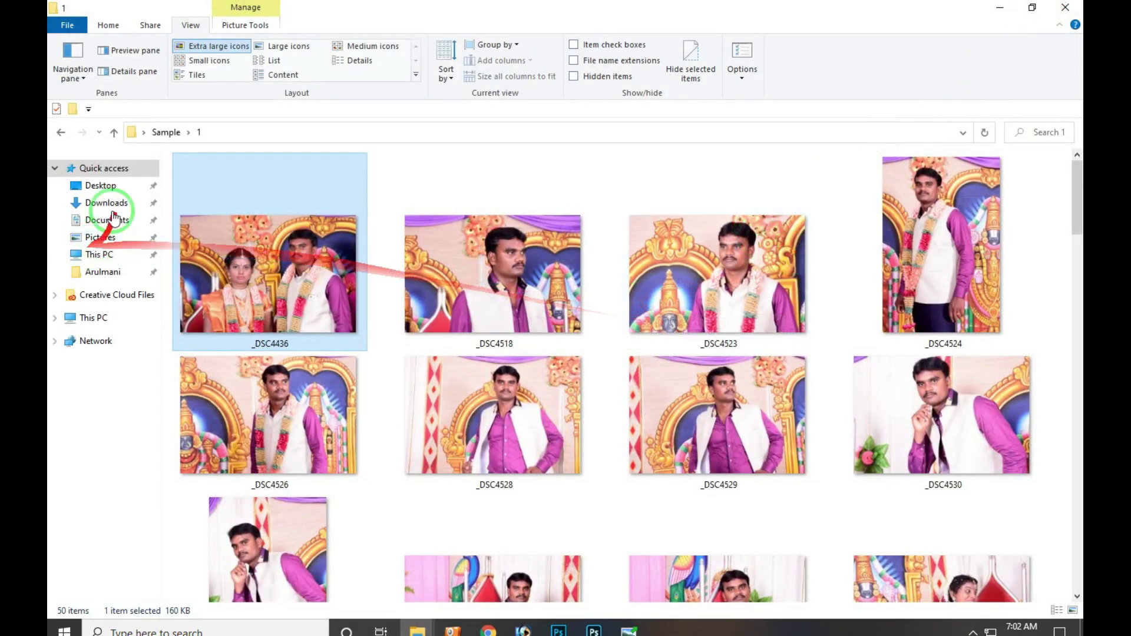
View photo _DSC4542 from the Sample > JPEG folder to examine its quality, and close the viewer
click(61, 132)
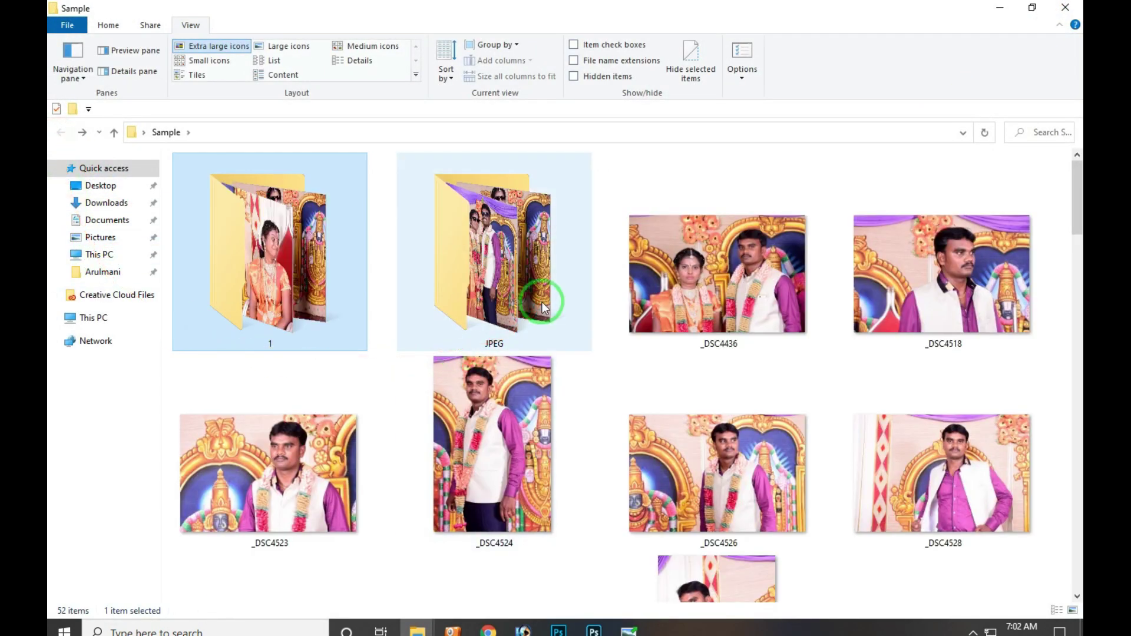
double_click(508, 275)
double_click(529, 291)
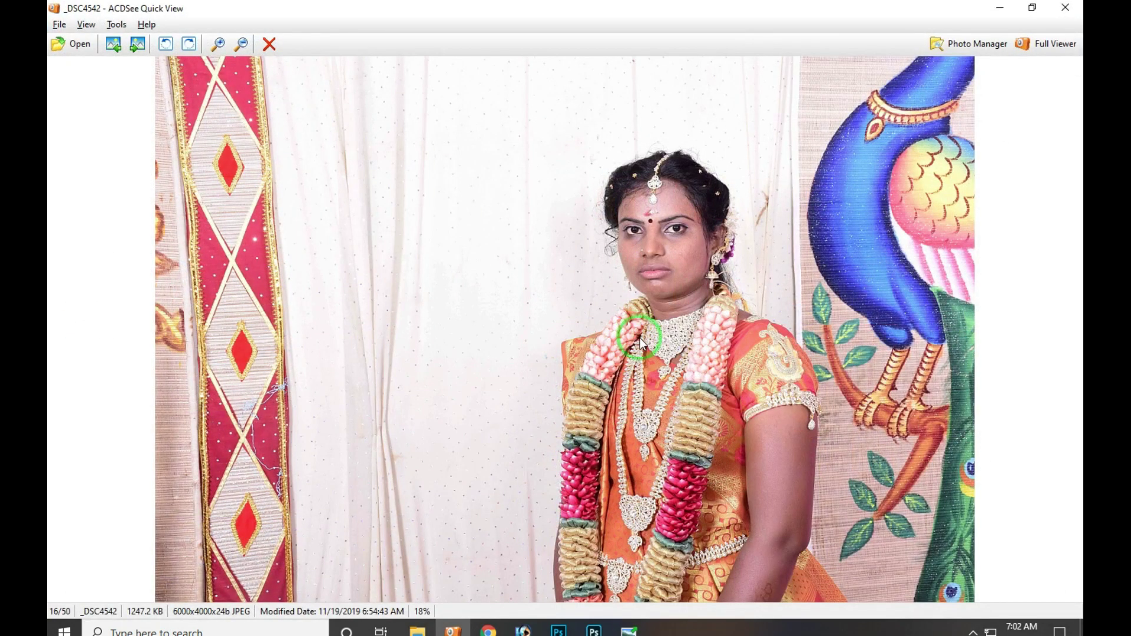
click(1065, 8)
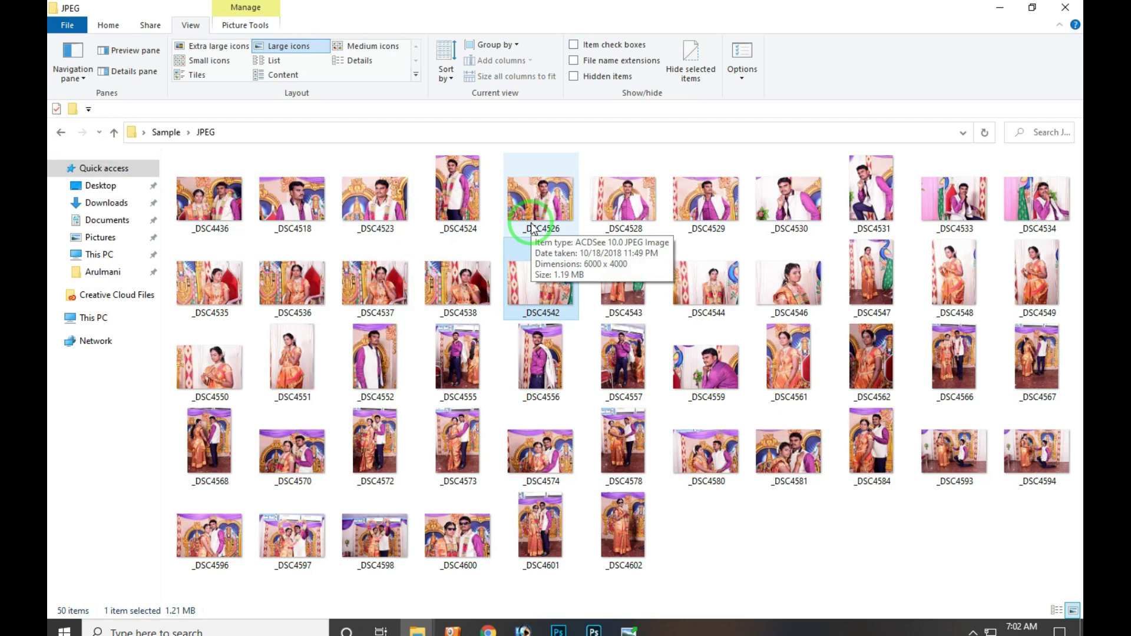
right_click(535, 283)
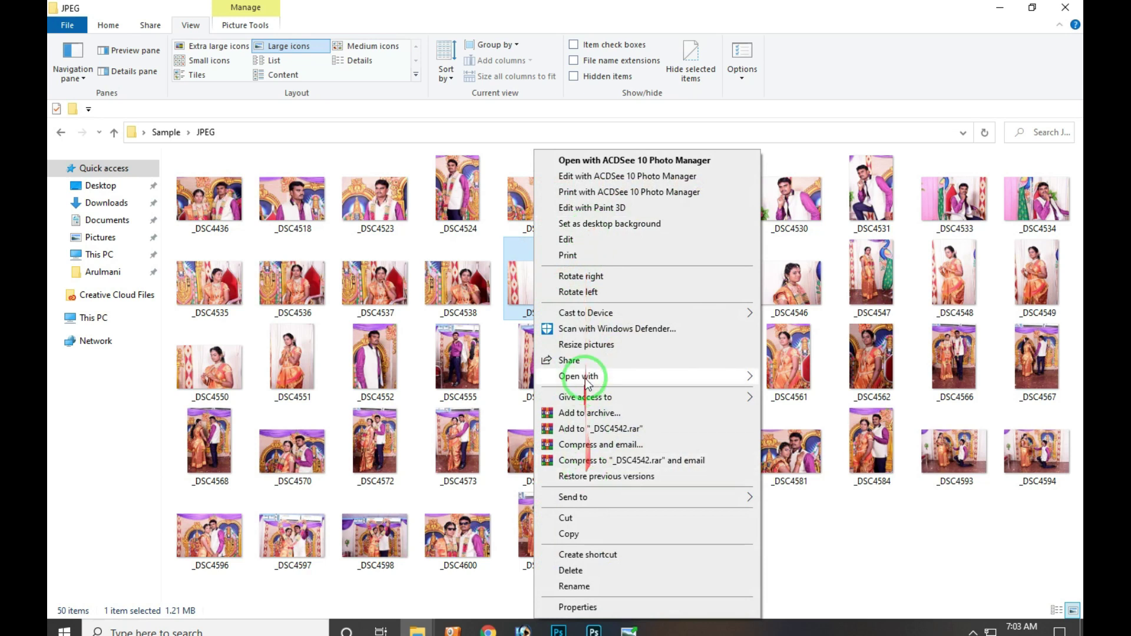
click(638, 347)
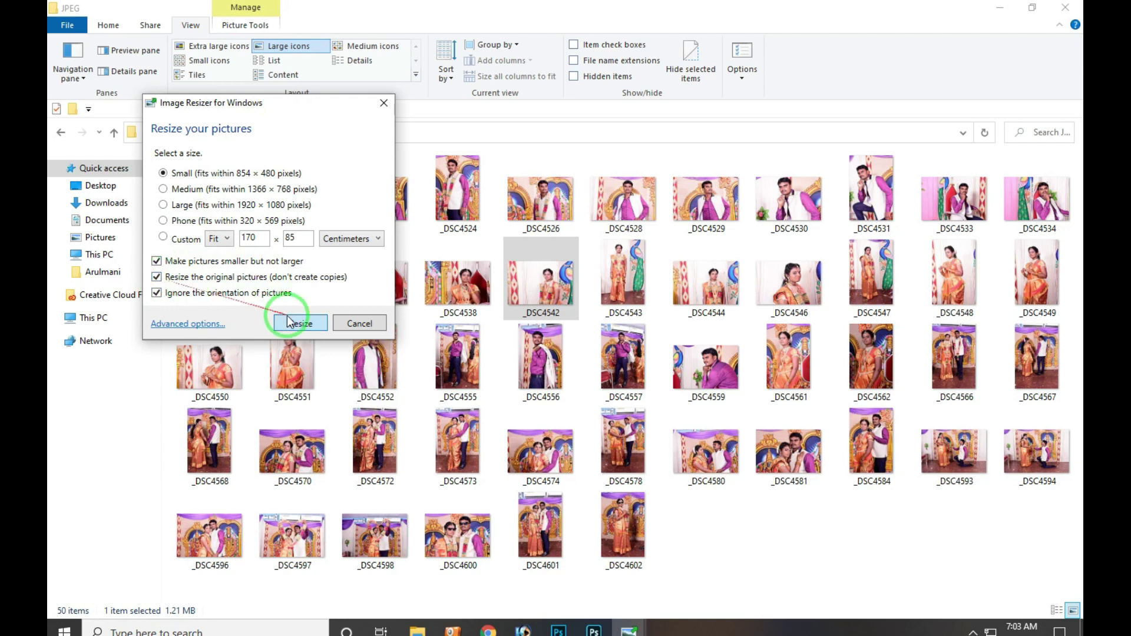
click(350, 325)
Copy photos _DSC4436 and _DSC4518 from the Sample folder and create a new folder named 2 there
click(61, 132)
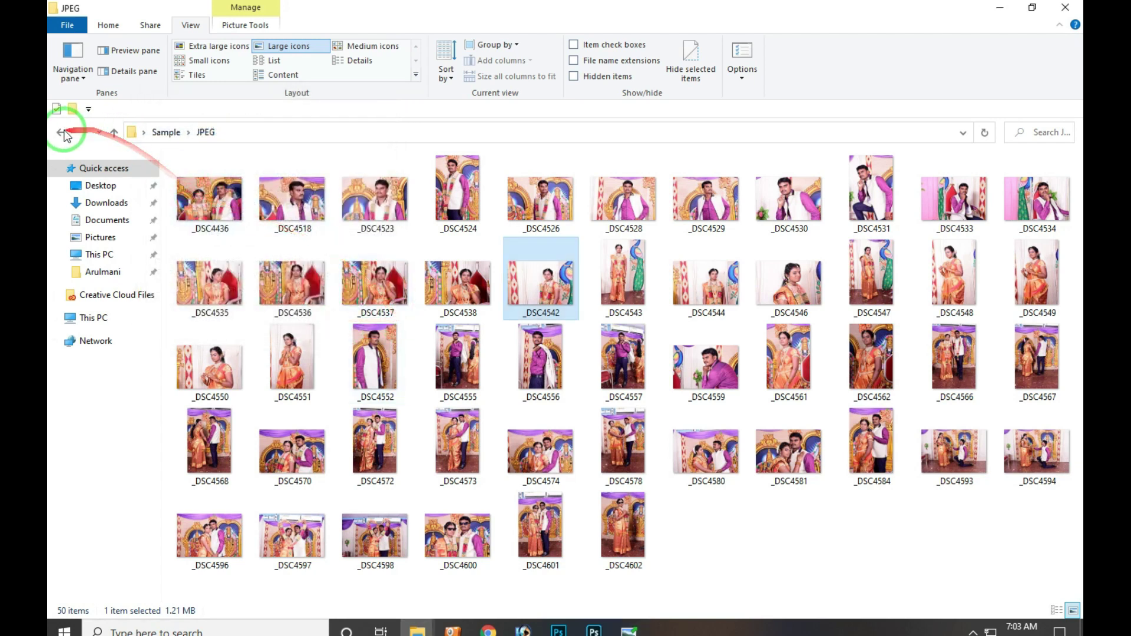
click(670, 300)
ctrl+click(885, 307)
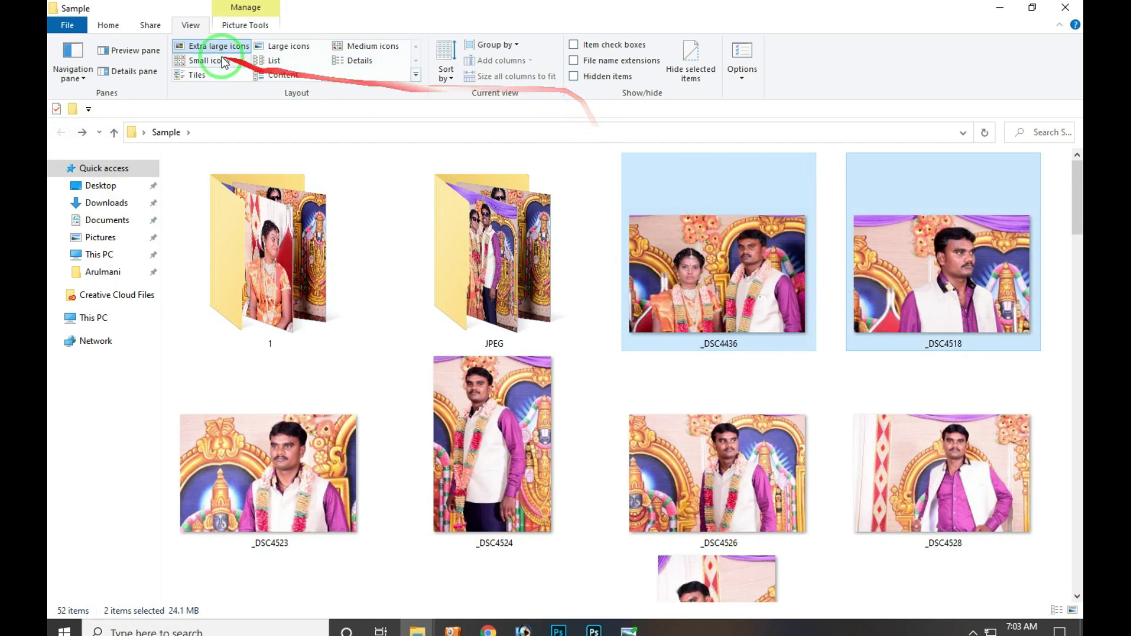
click(108, 25)
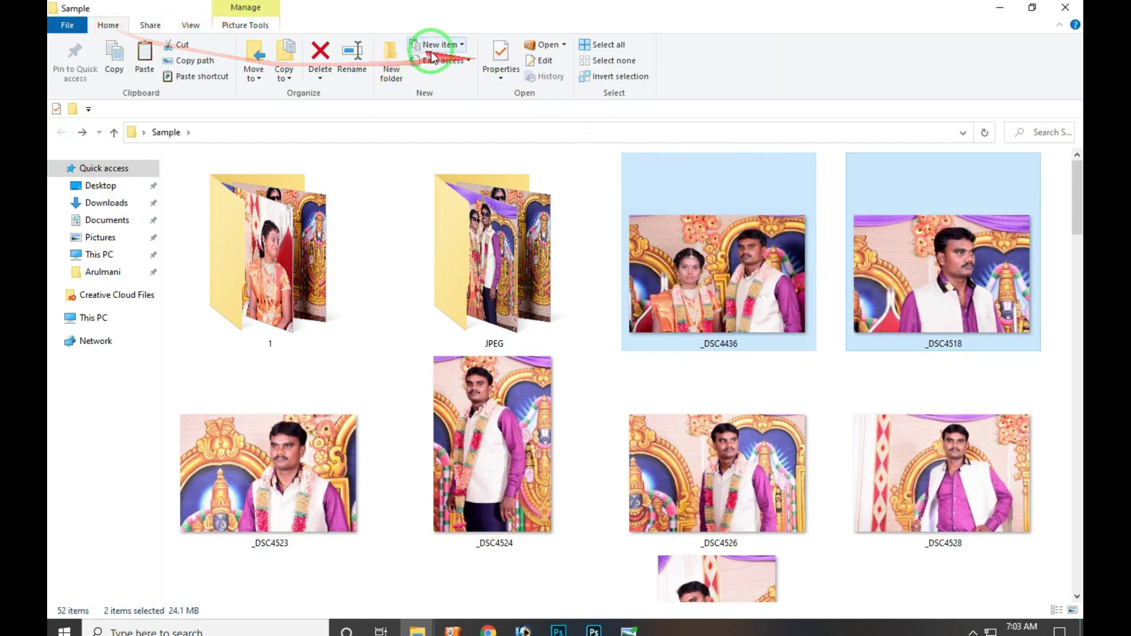
click(391, 59)
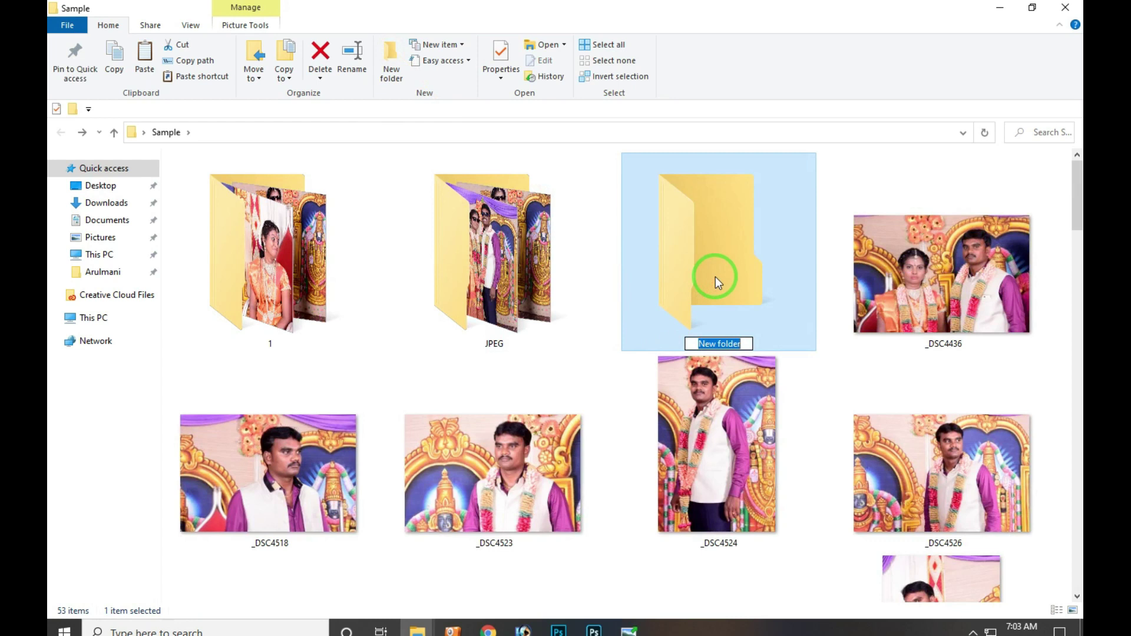
text(2)
click(716, 277)
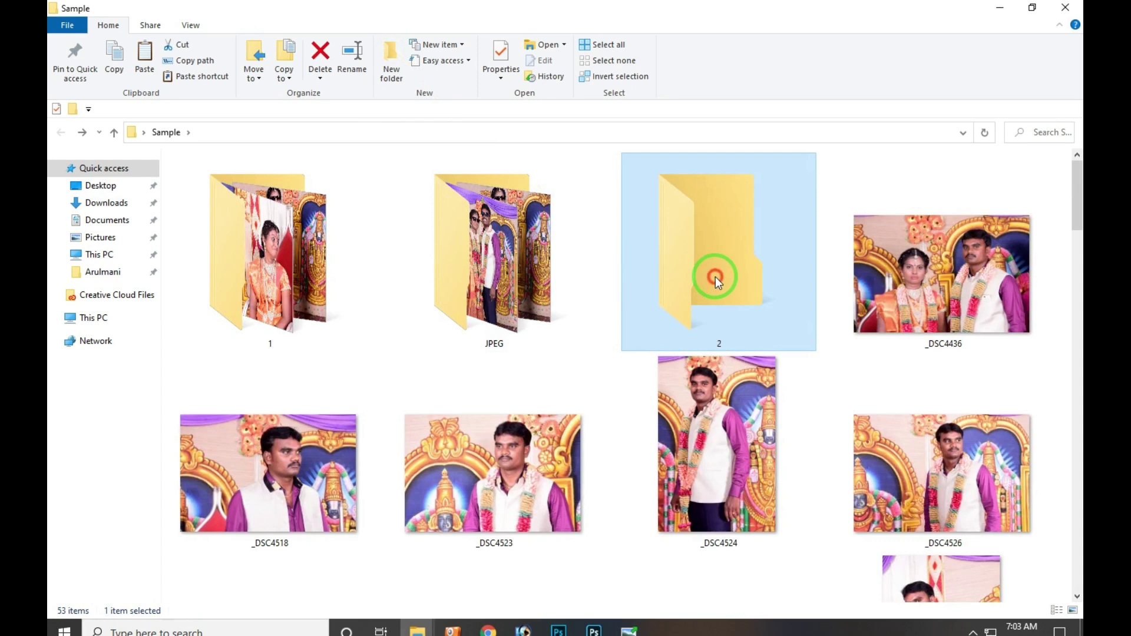
Paste the two copied photos into folder 2
double_click(715, 277)
key(ctrl+v)
click(566, 361)
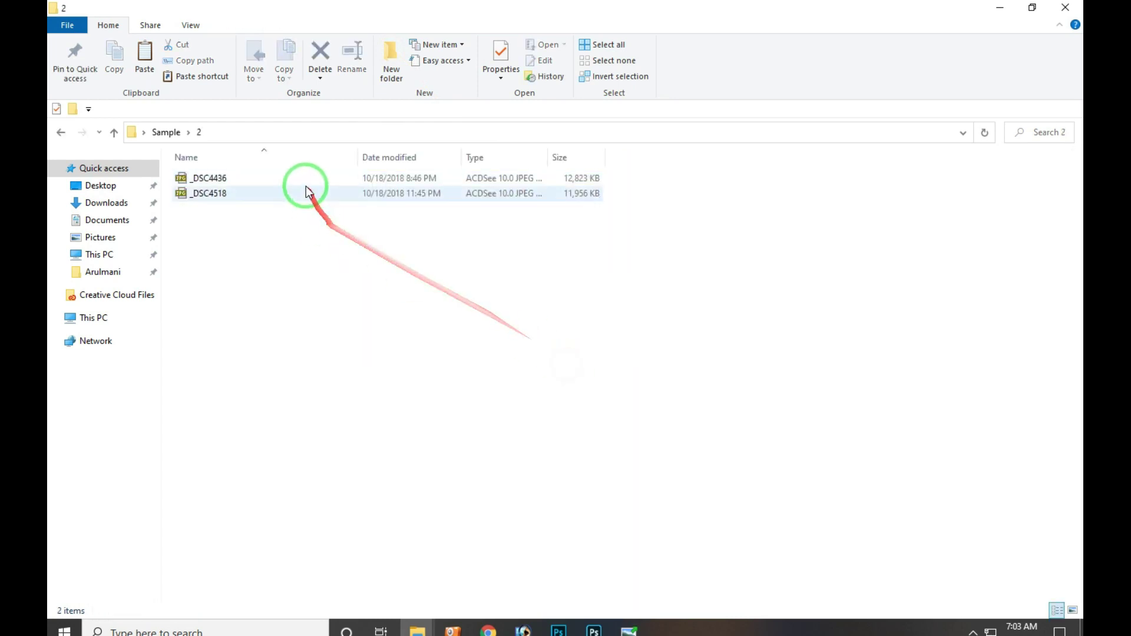
Resize both photos in folder 2 to Small (fits within 854 × 480 pixels), creating copies instead of replacing the originals
drag(336, 276, 265, 179)
right_click(265, 182)
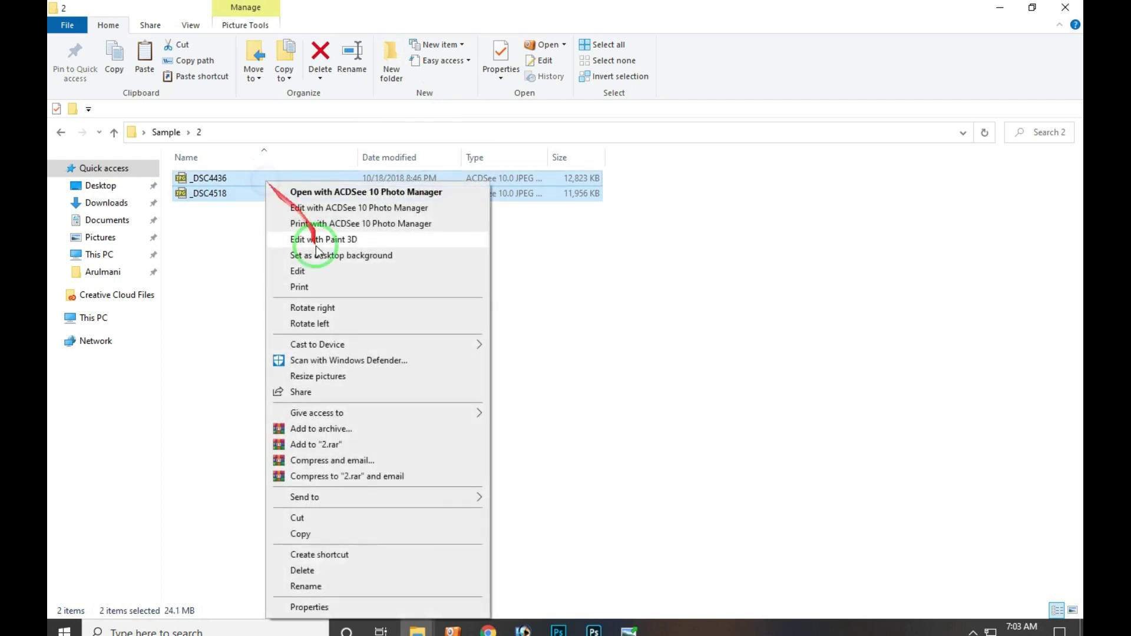
click(430, 376)
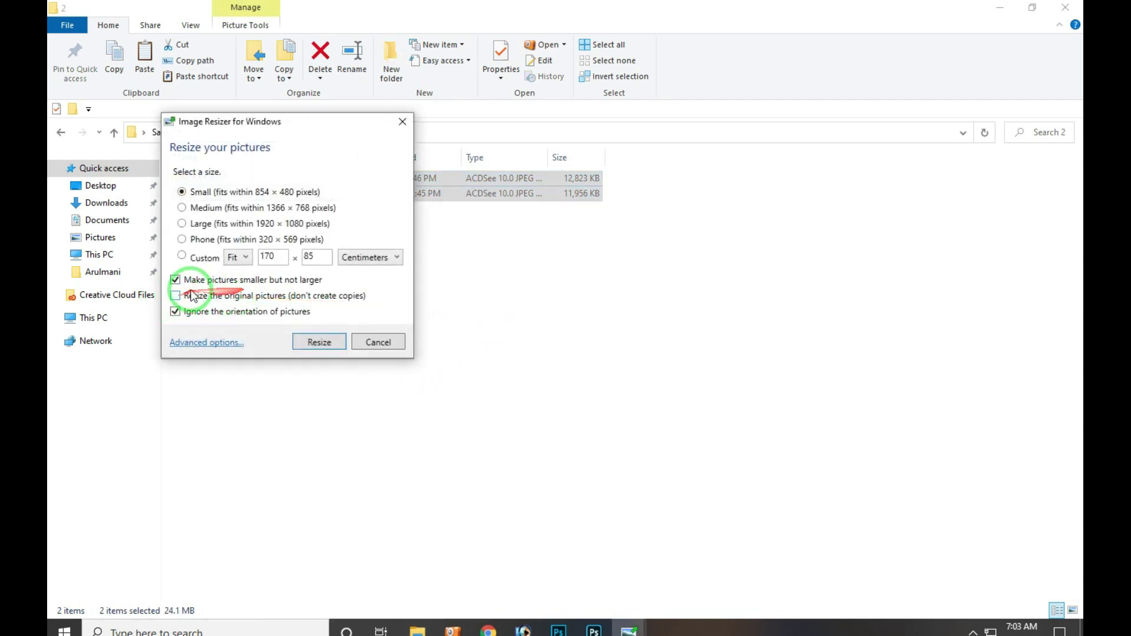
click(329, 345)
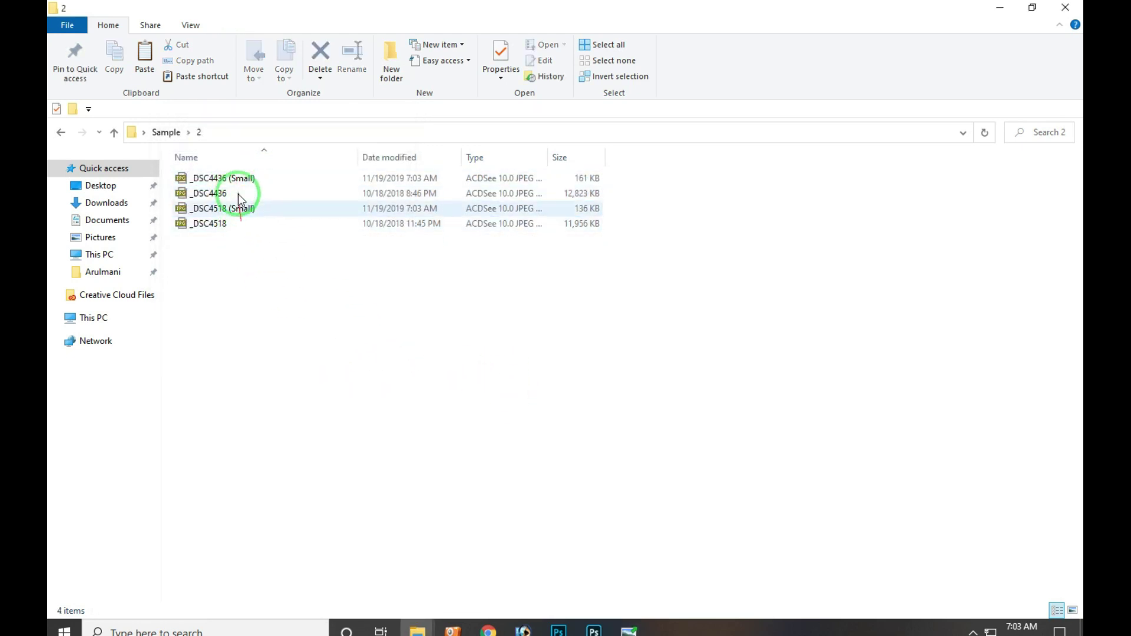
Compare the file sizes of the two Small copies with those of the original photos in folder 2
click(245, 207)
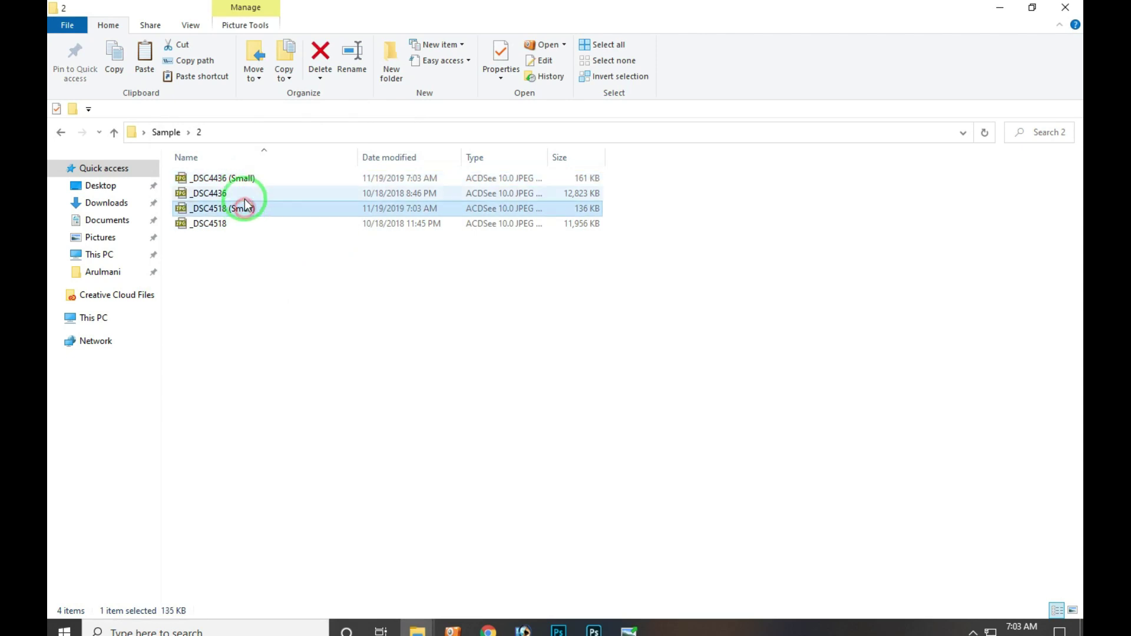
click(219, 182)
ctrl+click(247, 210)
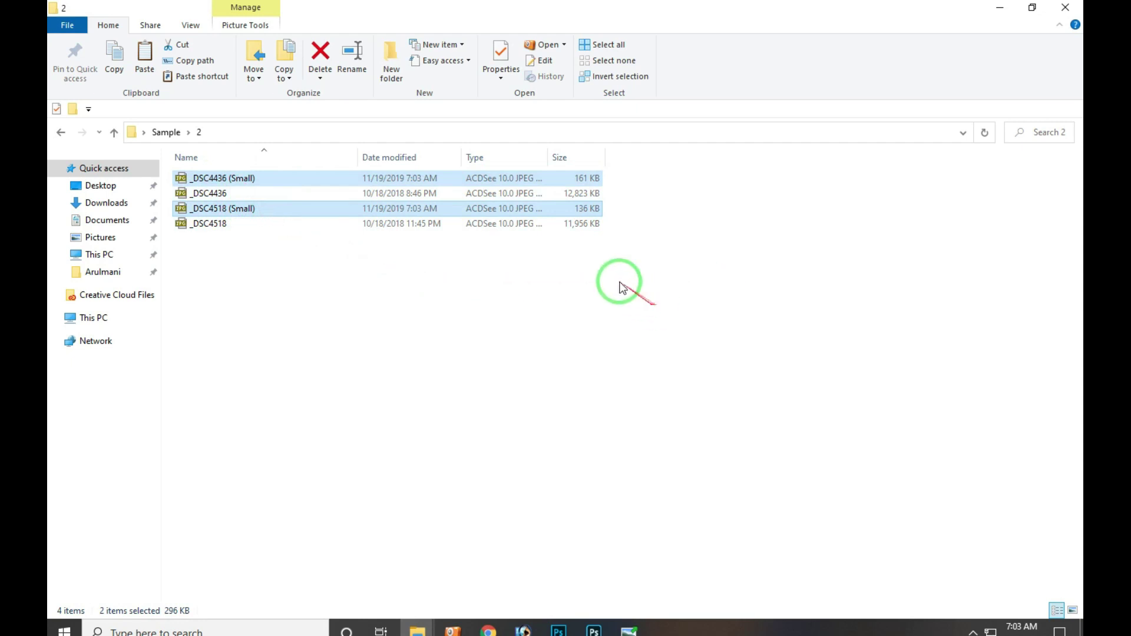
click(462, 193)
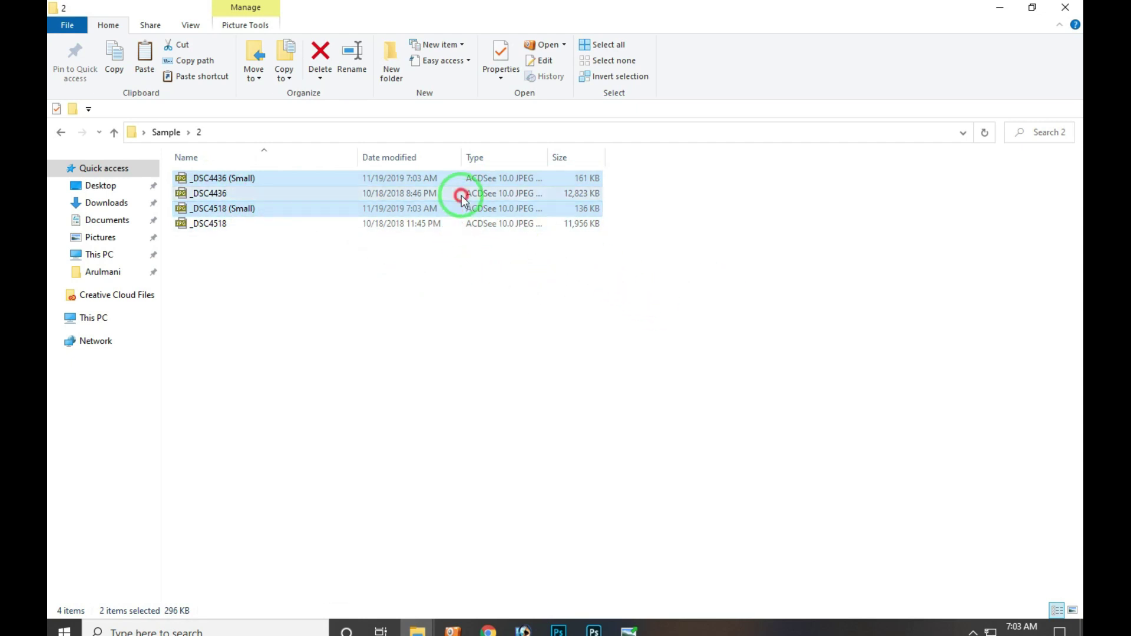
click(504, 208)
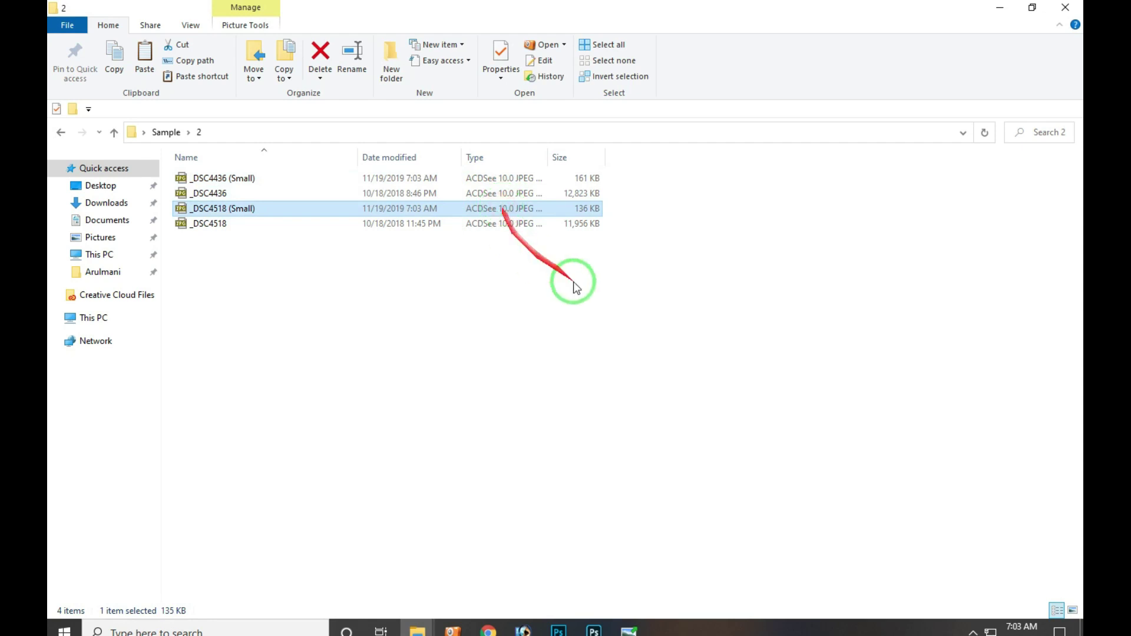
click(567, 329)
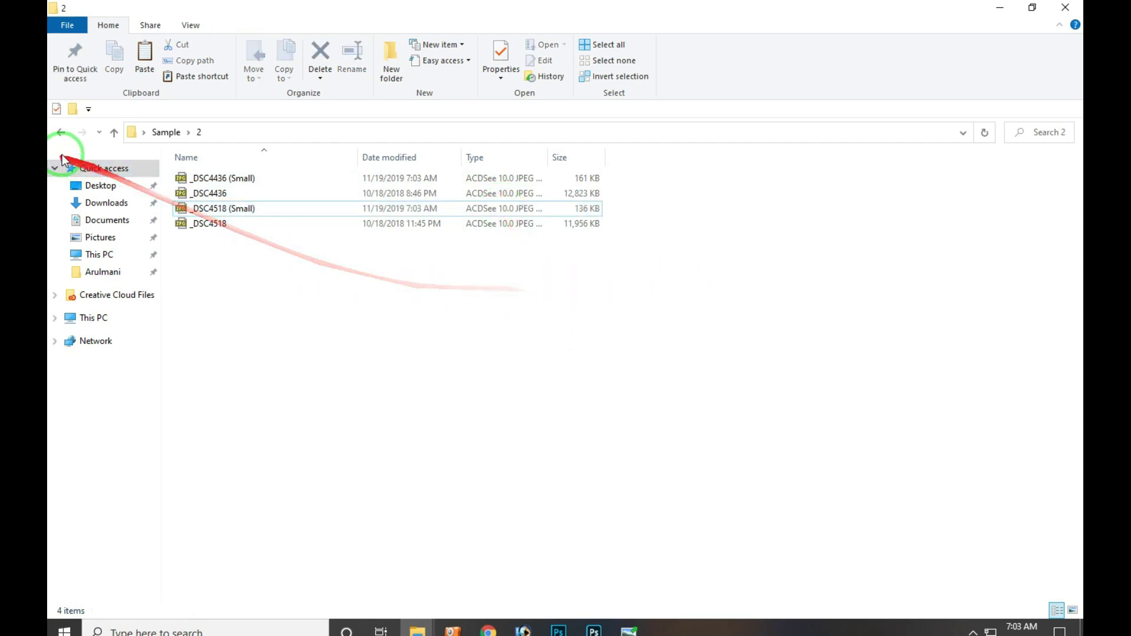
Permanently delete all photos in folder 2, both the originals and the Small copies
click(61, 132)
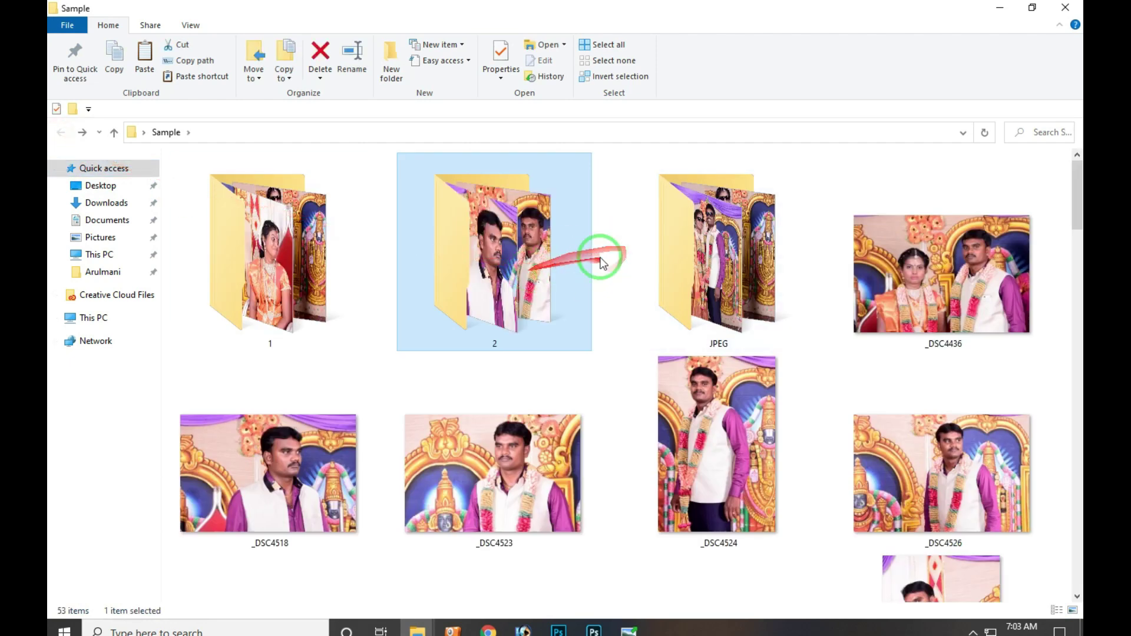
double_click(504, 270)
drag(415, 362, 321, 197)
drag(661, 344, 172, 212)
key(shift+Delete)
key(Return)
Copy the photos _DSC4436 through _DSC4543 from the Sample folder into folder 2
click(60, 132)
click(950, 296)
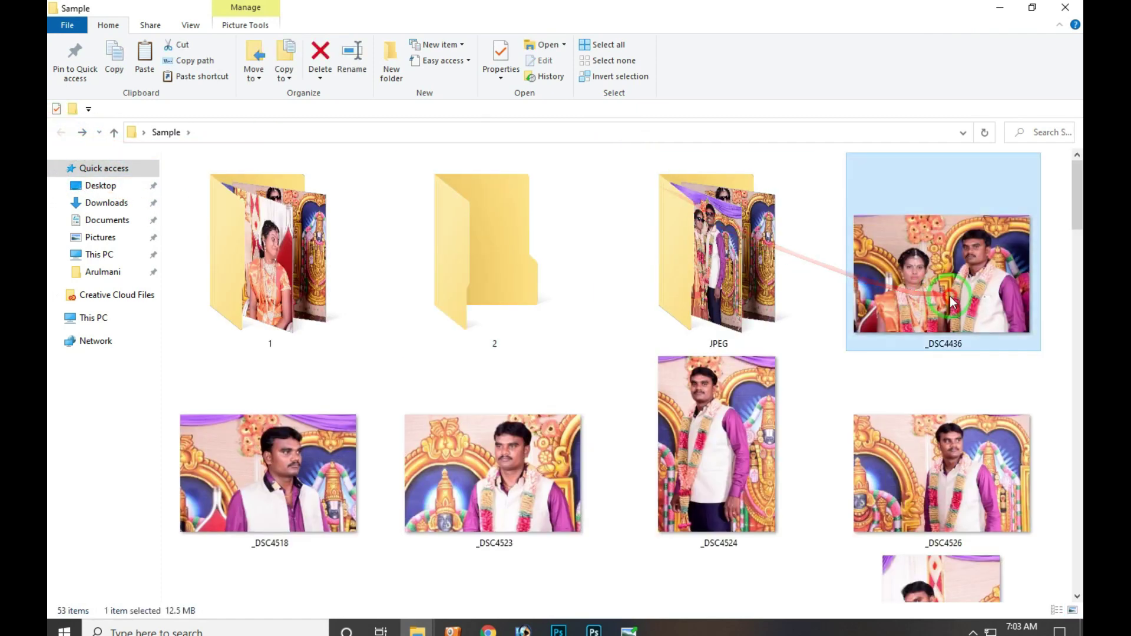
scroll(950, 295, down, 10)
shift+click(953, 376)
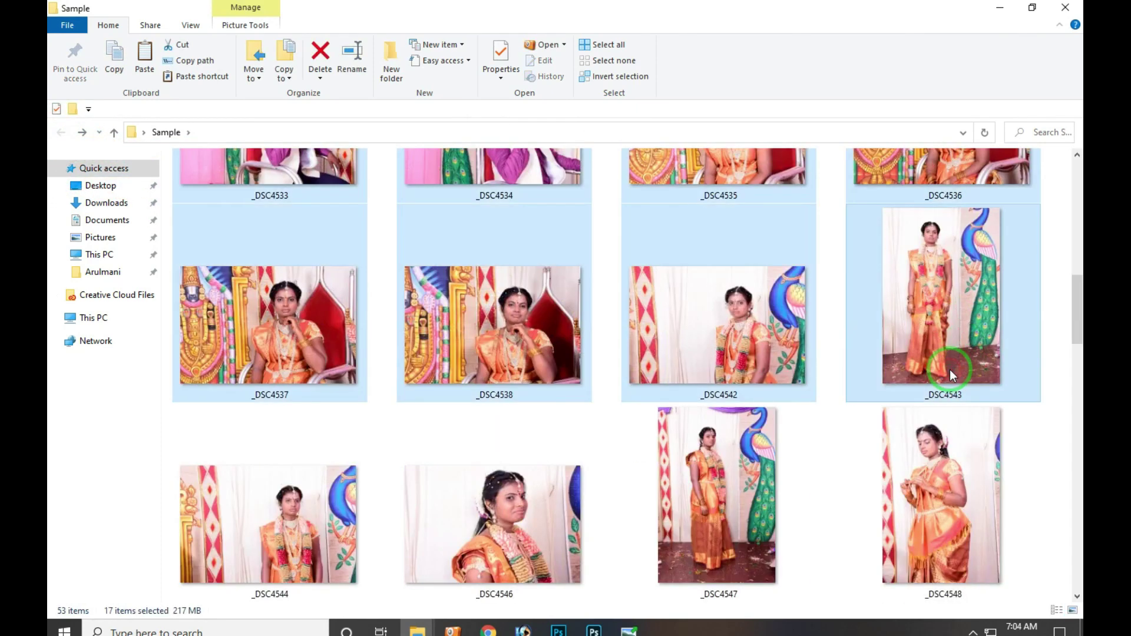
scroll(950, 370, up, 10)
click(538, 273)
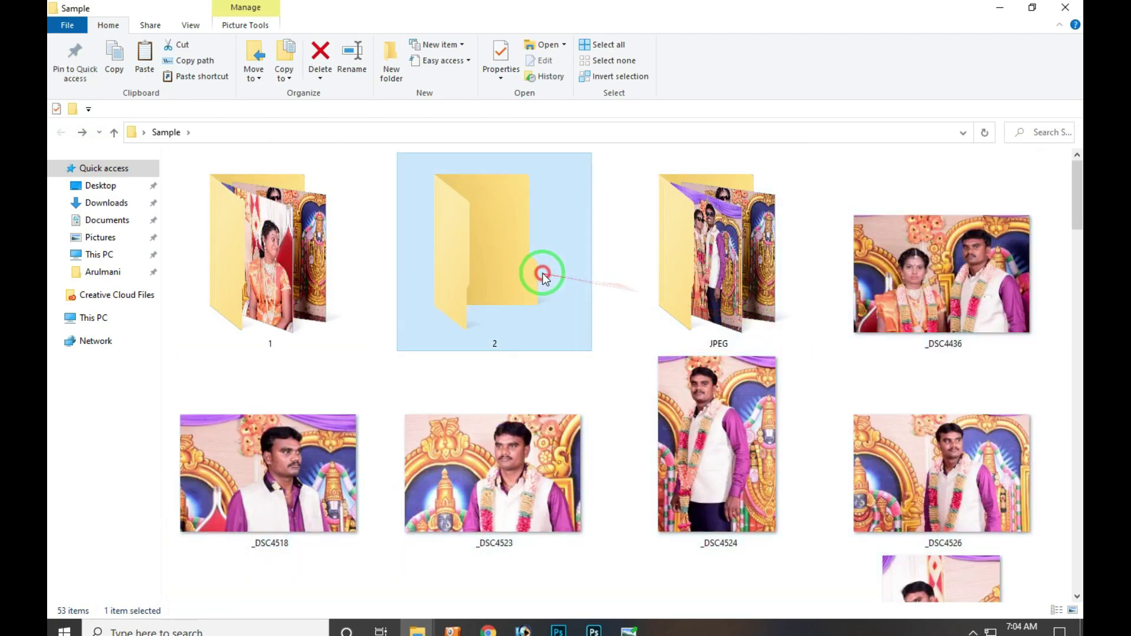
double_click(519, 302)
key(ctrl+v)
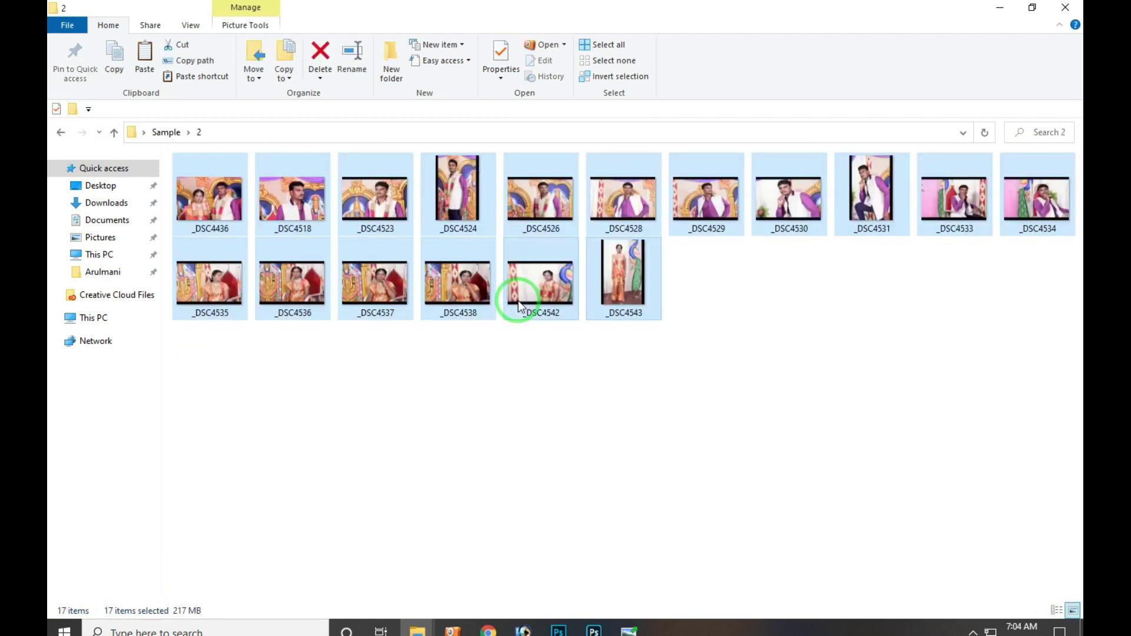
Check the file details of the original _DSC4436 in the Sample folder, and reopen folder 2
click(65, 135)
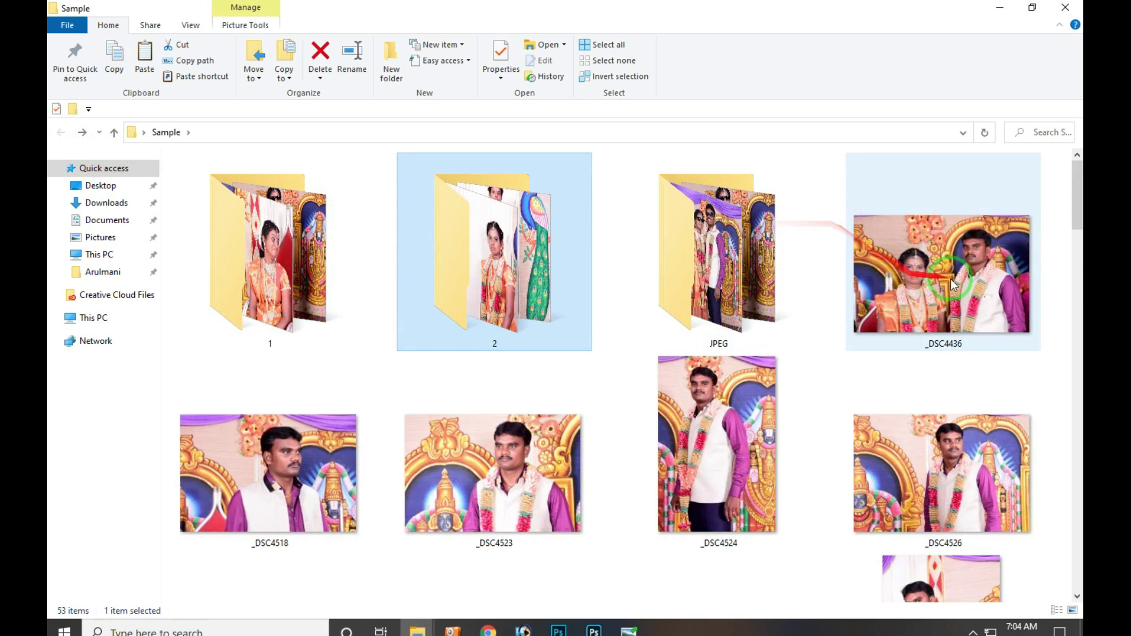
scroll(943, 277, down, 3)
scroll(959, 315, up, 3)
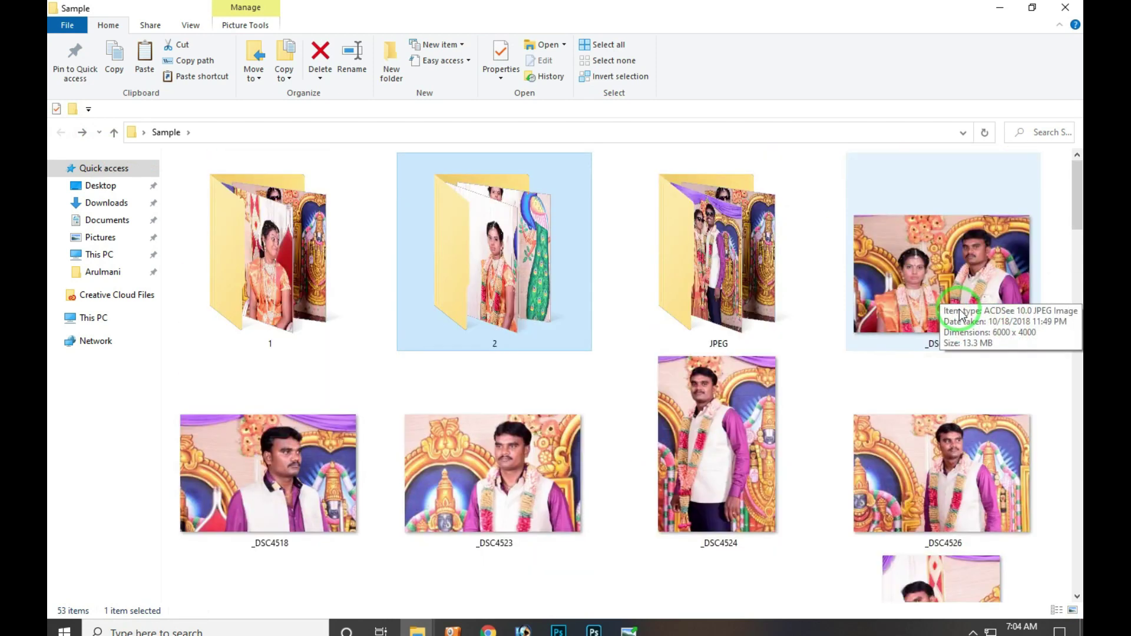
double_click(536, 266)
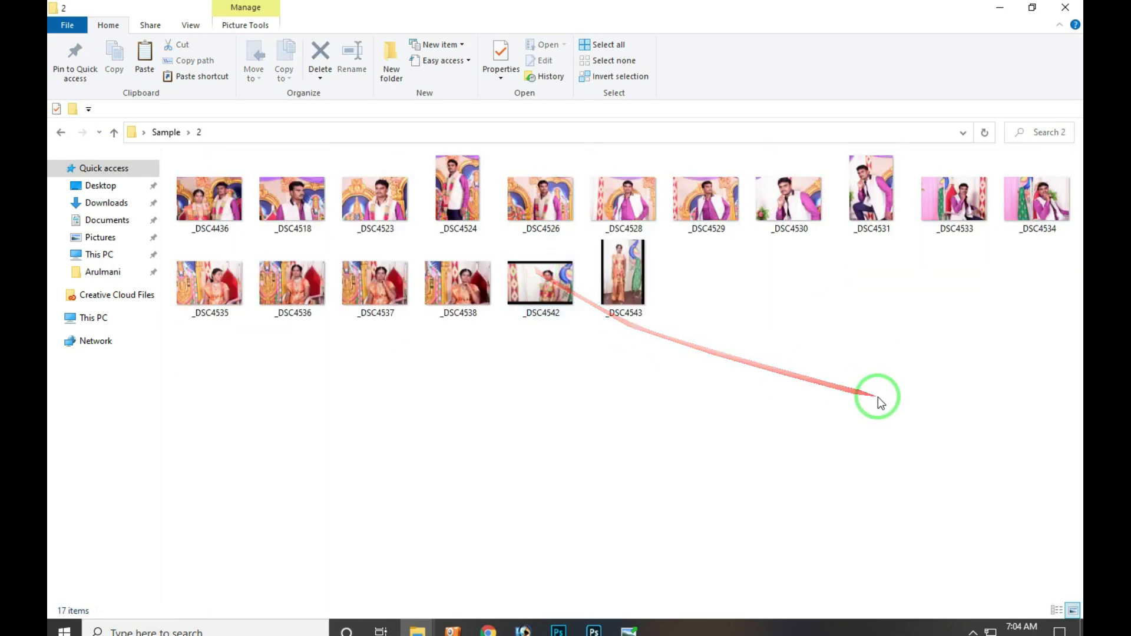
Resize all photos in folder 2 to the Small size (fits within 854 × 480 pixels), replacing the originals instead of creating copies
drag(1029, 417, 211, 196)
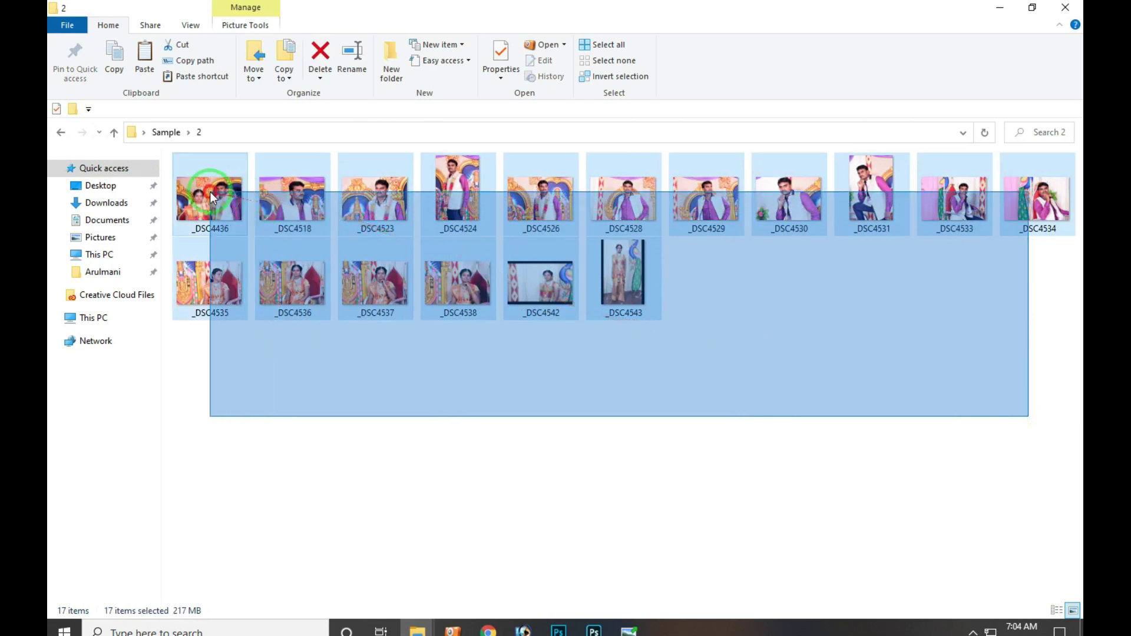
right_click(211, 196)
click(371, 313)
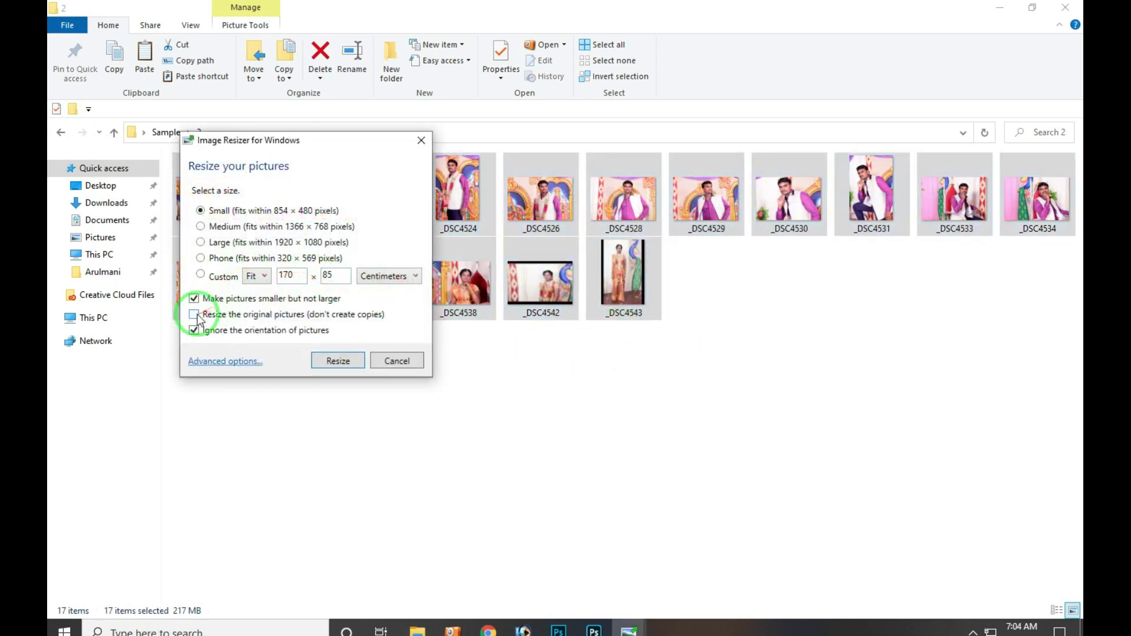
click(194, 314)
click(337, 360)
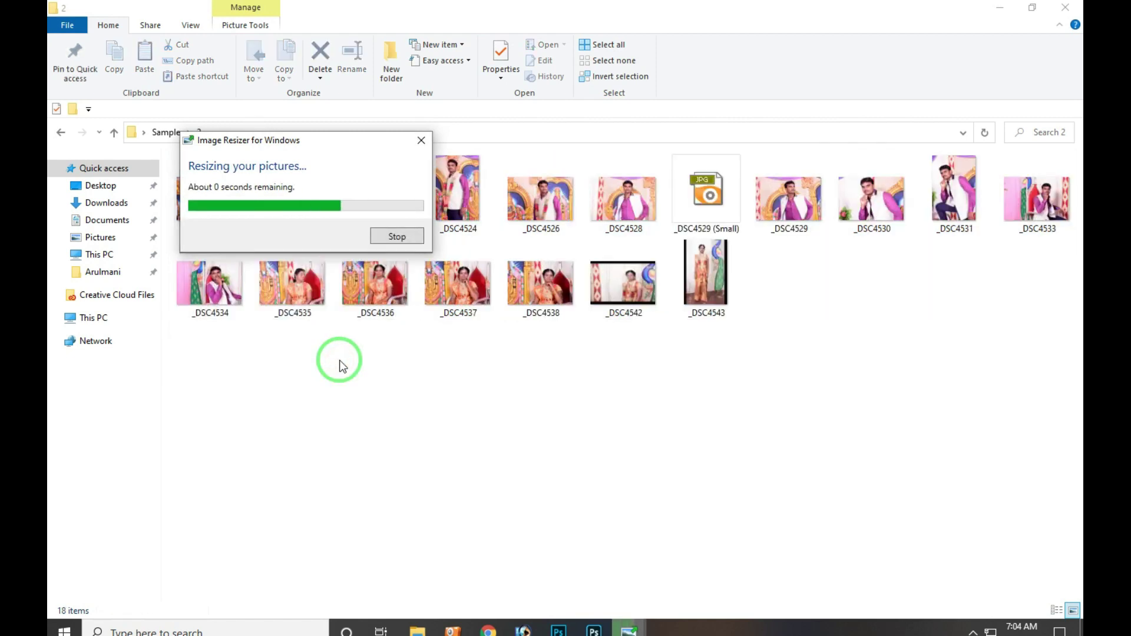
Check the file size and dimensions of the resized photos from _DSC4436 to _DSC4529, look over folder 2, and return to the Sample folder
double_click(229, 202)
scroll(424, 247, down, 4)
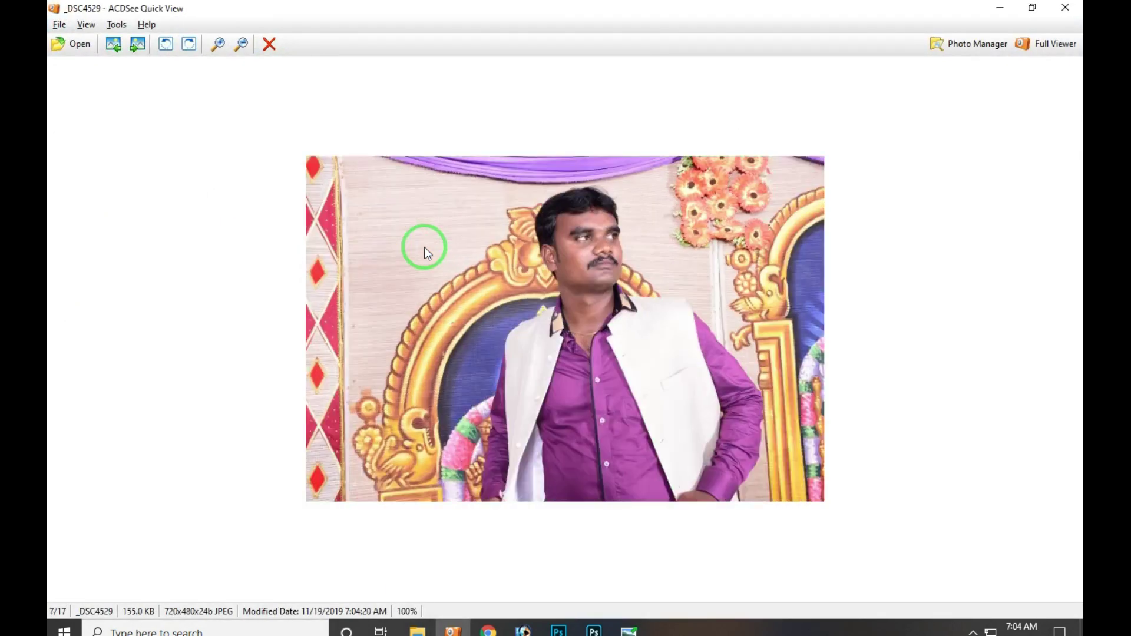
key(Escape)
key(BackSpace)
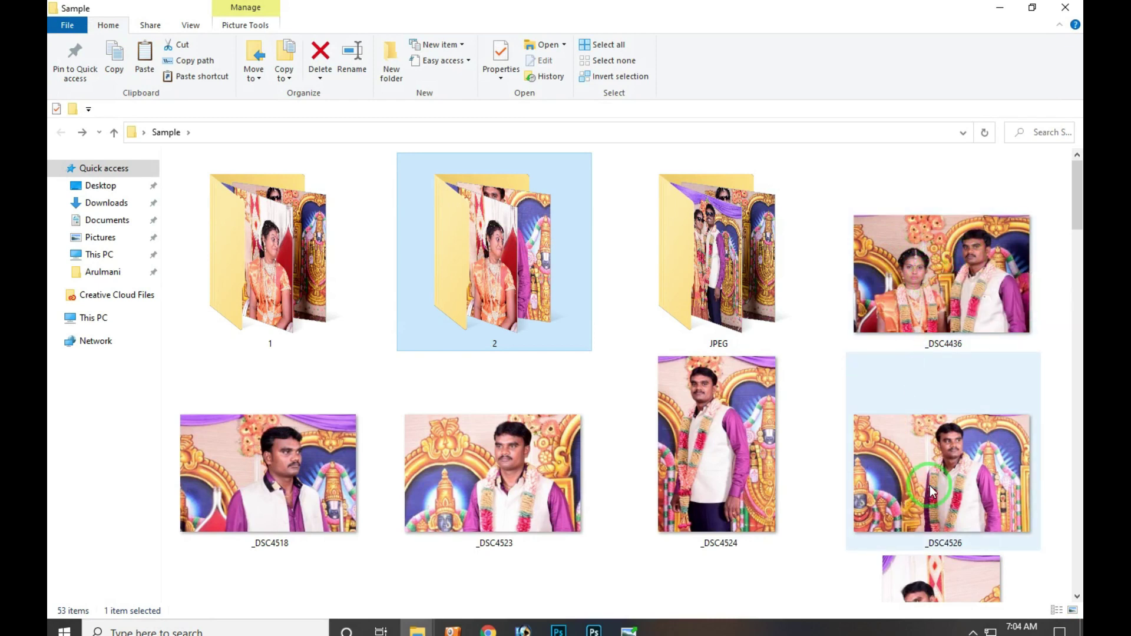
double_click(466, 242)
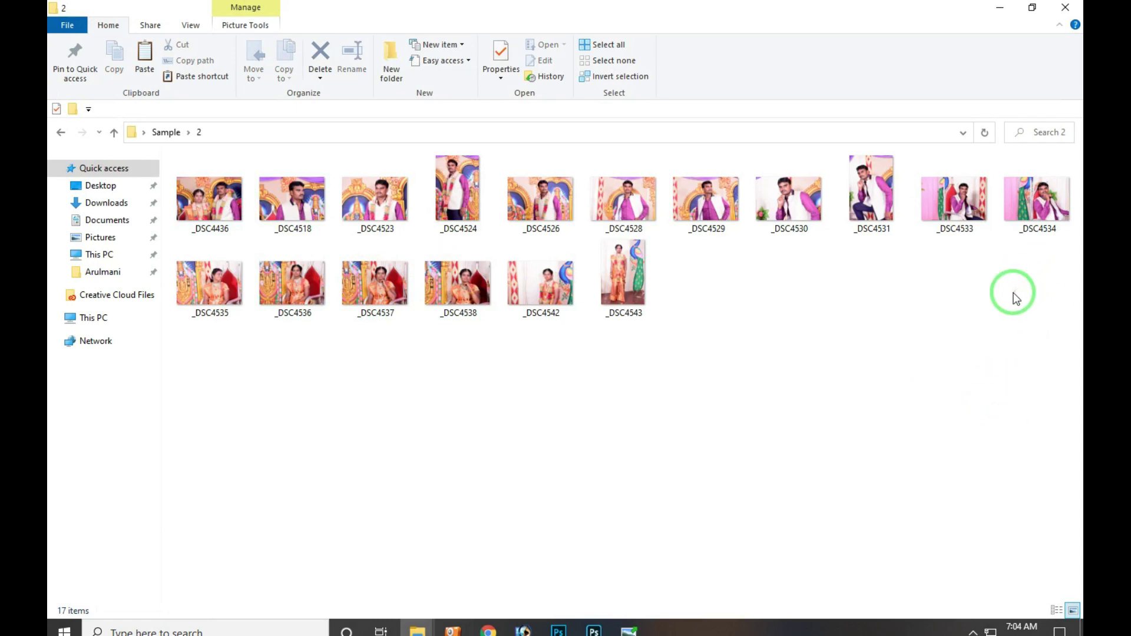
click(61, 132)
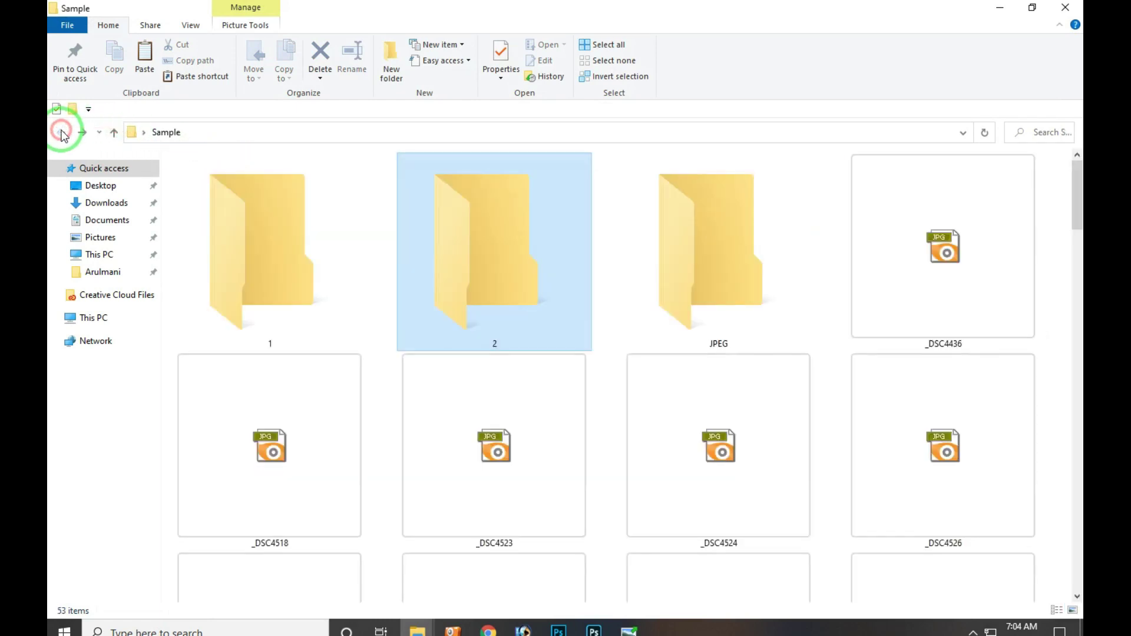